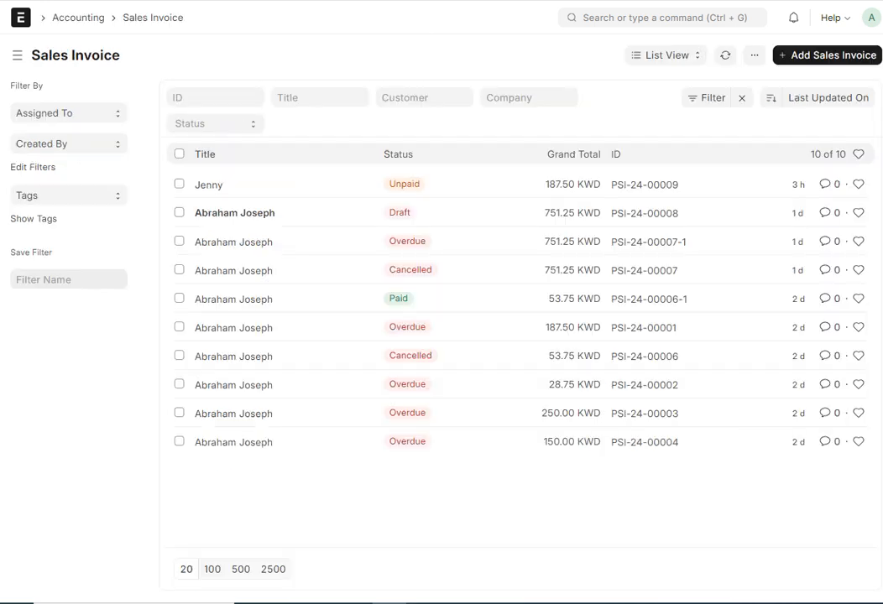
- Open the newest submitted payment entry and review its paid, allocated and unallocated amounts
click(348, 184)
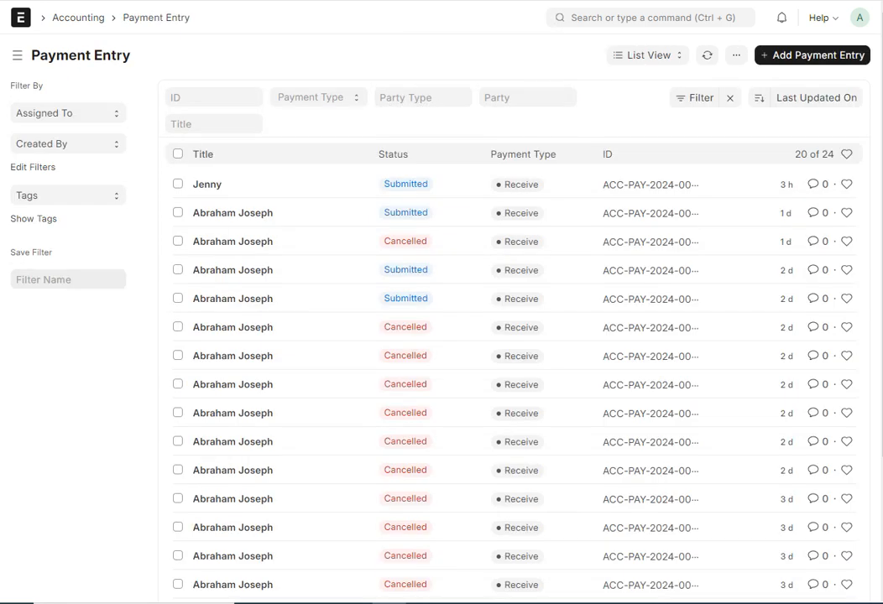
click(224, 194)
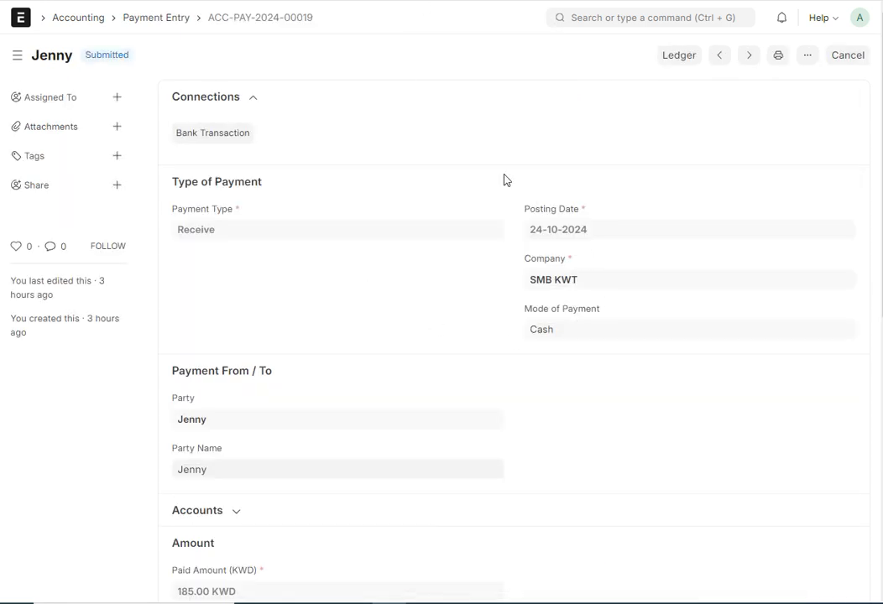
scroll(579, 264, down, 2)
scroll(299, 379, down, 1)
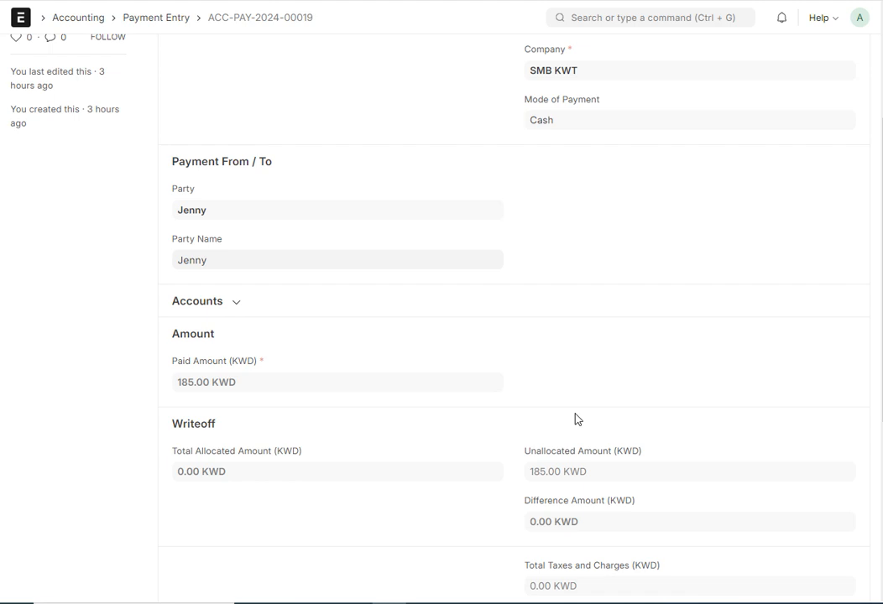
scroll(578, 418, up, 1)
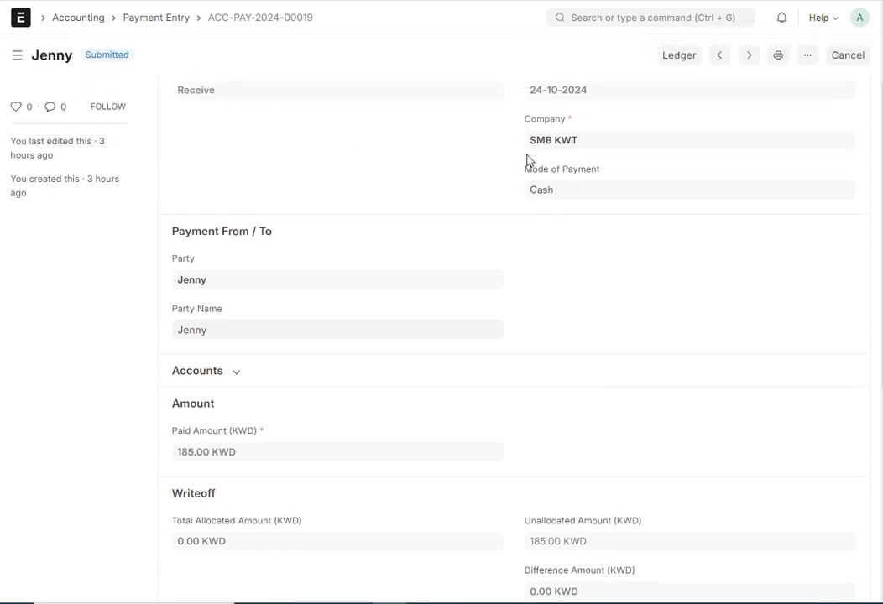
- Search for "payment rec" and open the Payment Reconciliation form
click(632, 20)
text(p)
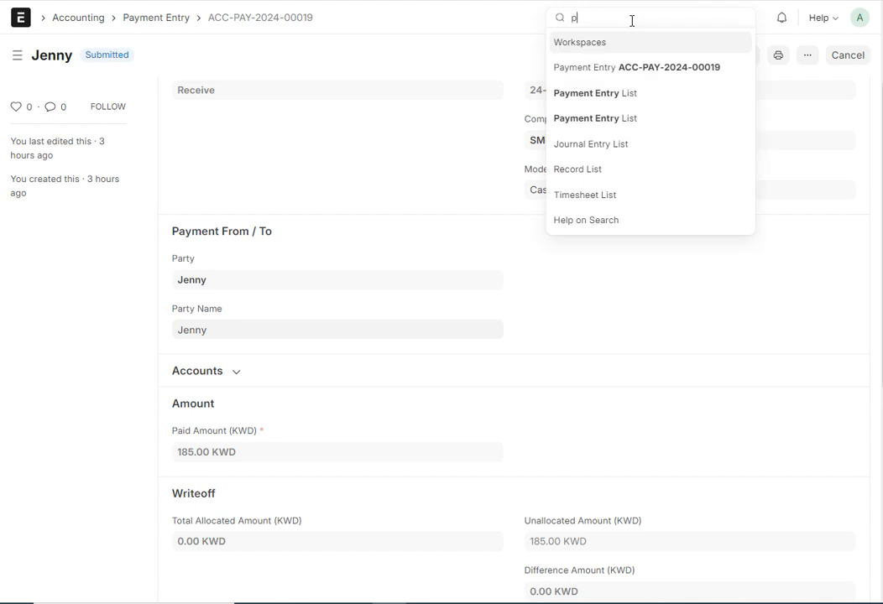
text(aymen)
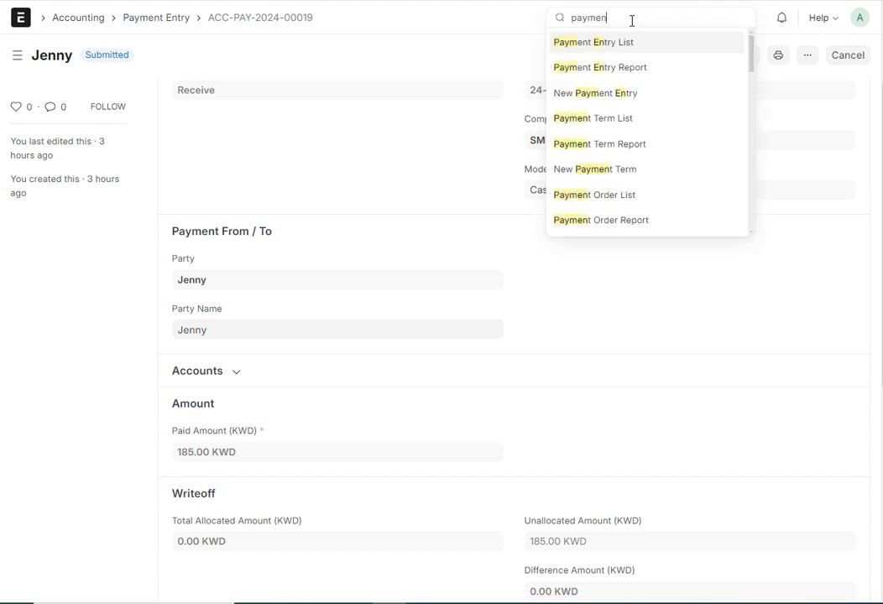
text(t rec)
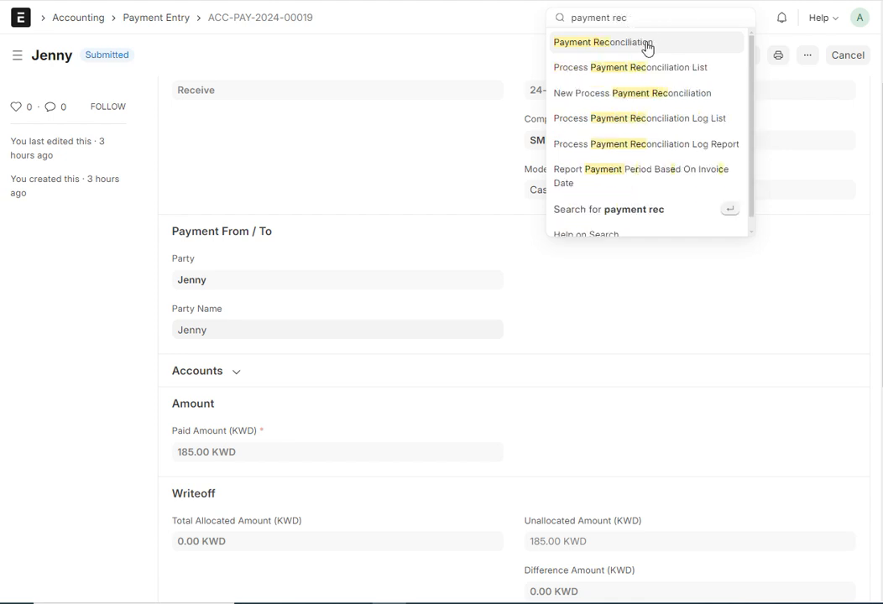
click(646, 46)
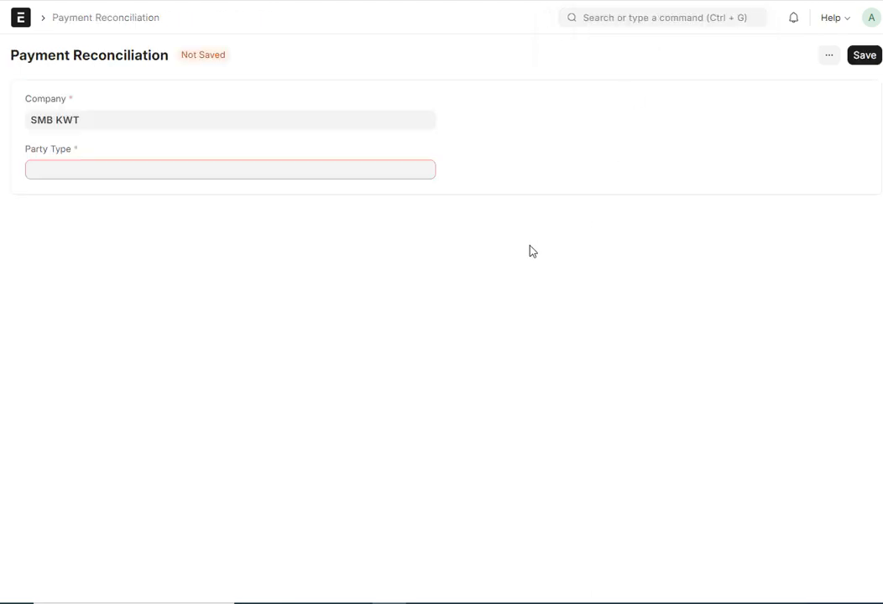
- Set the party type to Customer, choose the customer as the party, and fetch the unreconciled entries
click(156, 176)
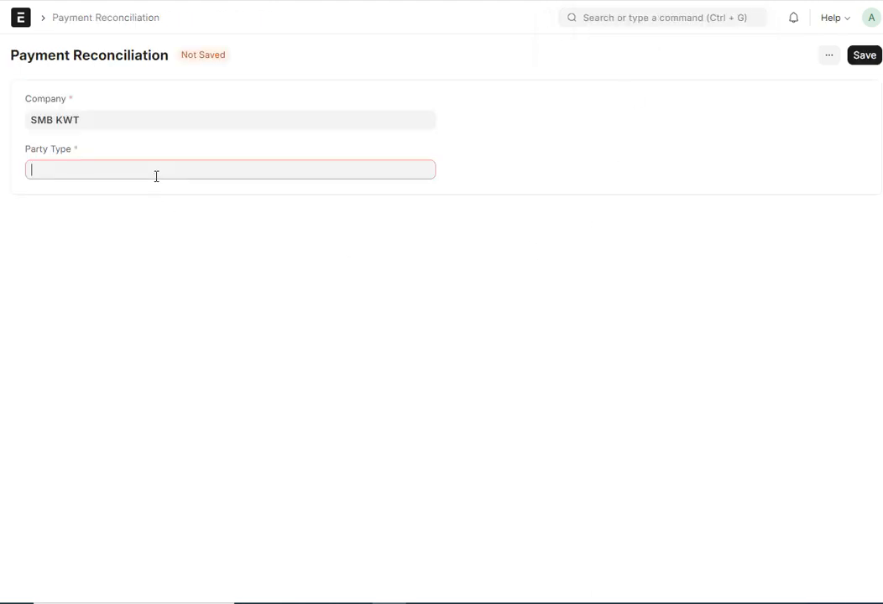
click(63, 202)
click(564, 118)
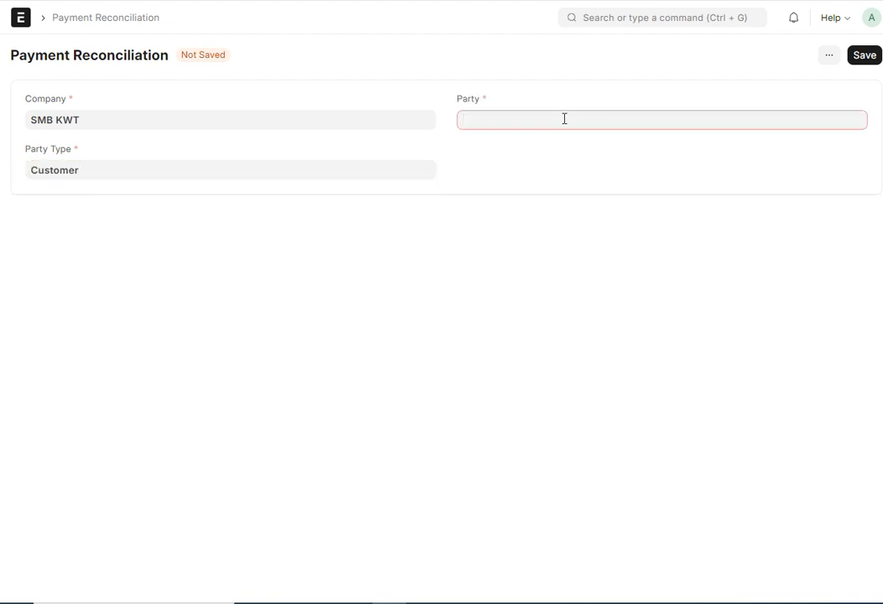
click(510, 173)
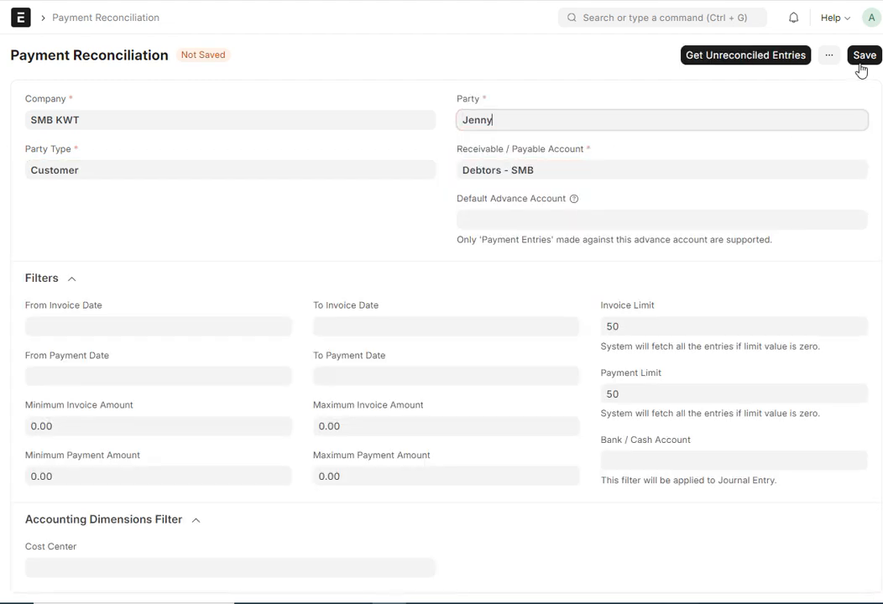
click(739, 64)
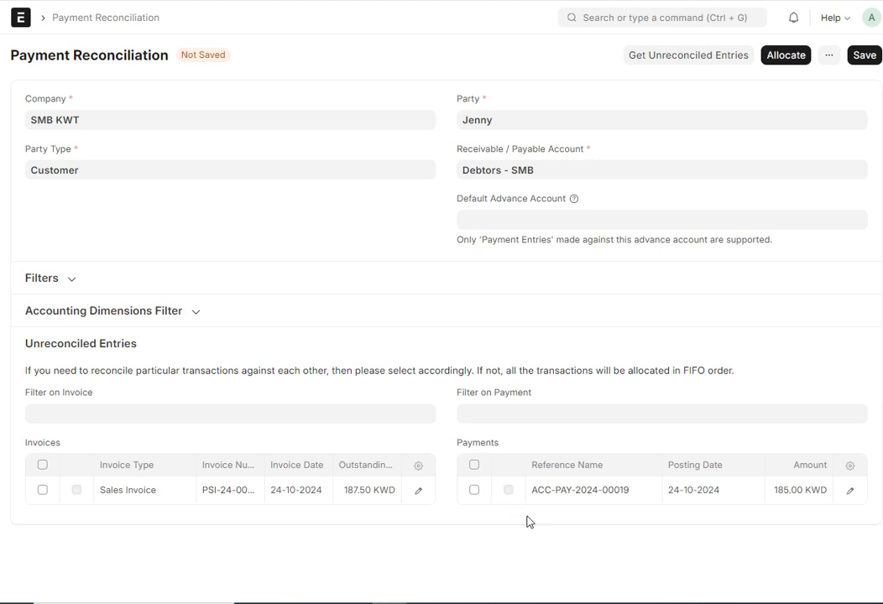
- Select the listed payment and the outstanding sales invoice, and allocate them against each other
click(474, 491)
click(509, 493)
click(42, 491)
click(76, 491)
click(76, 489)
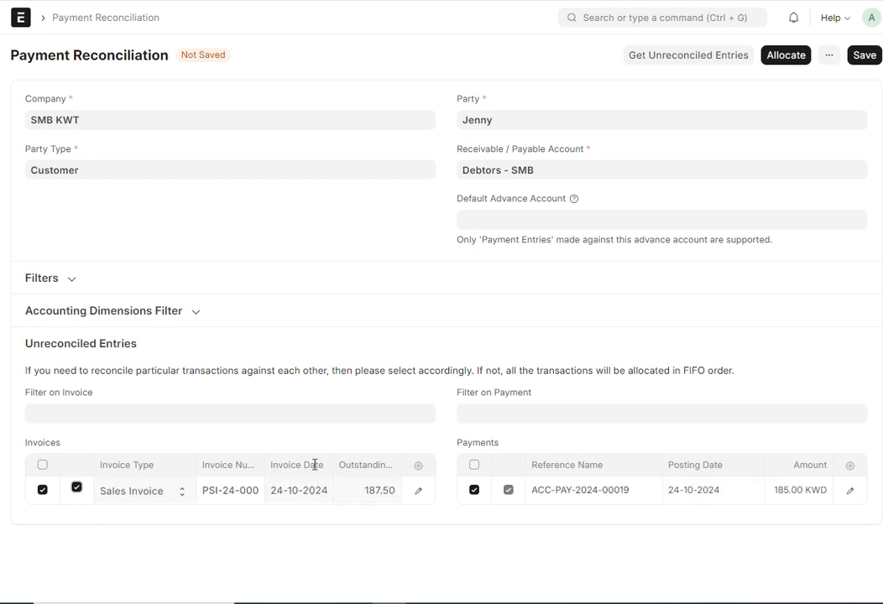
click(771, 62)
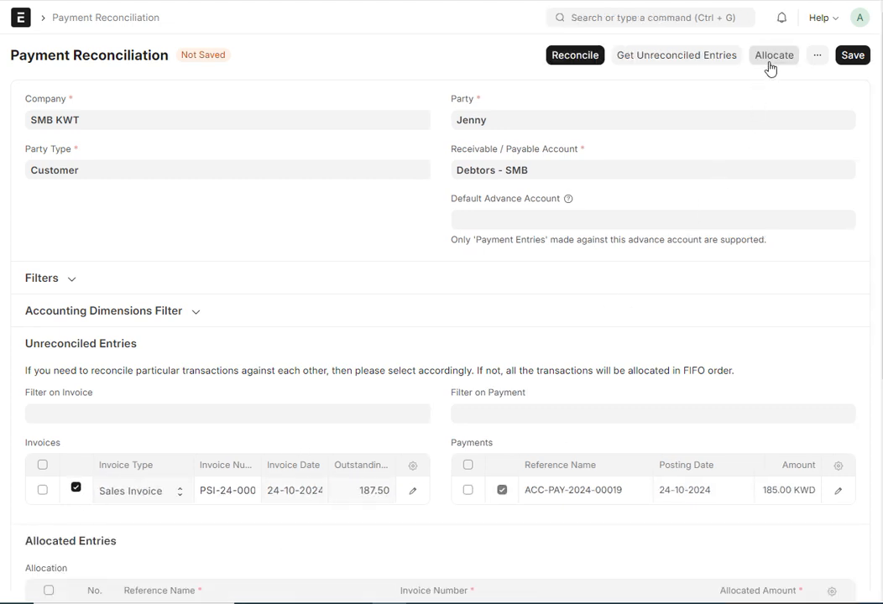
- Write off the allocation's difference amount to Write Off - SMB under cost center Main - SMB and dismiss the message
scroll(630, 266, down, 3)
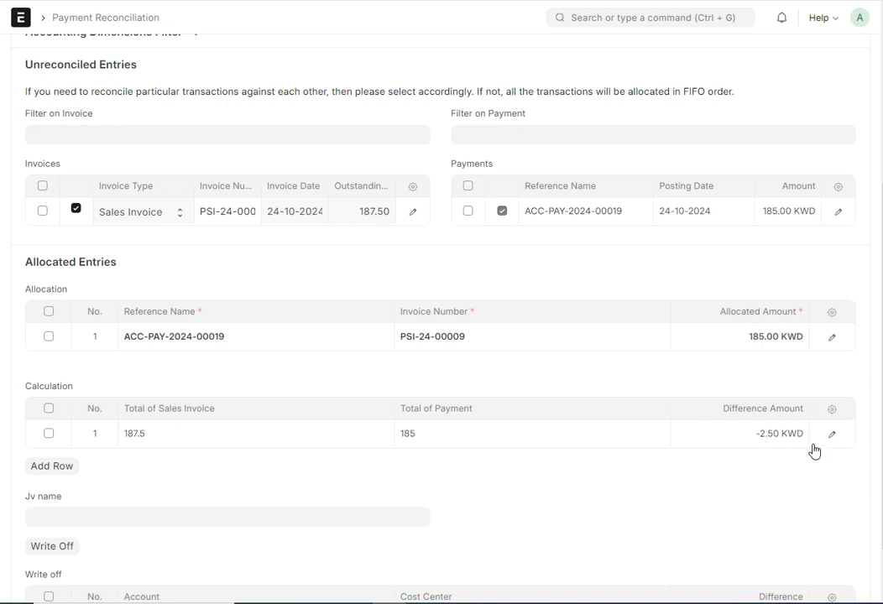
scroll(804, 445, down, 1)
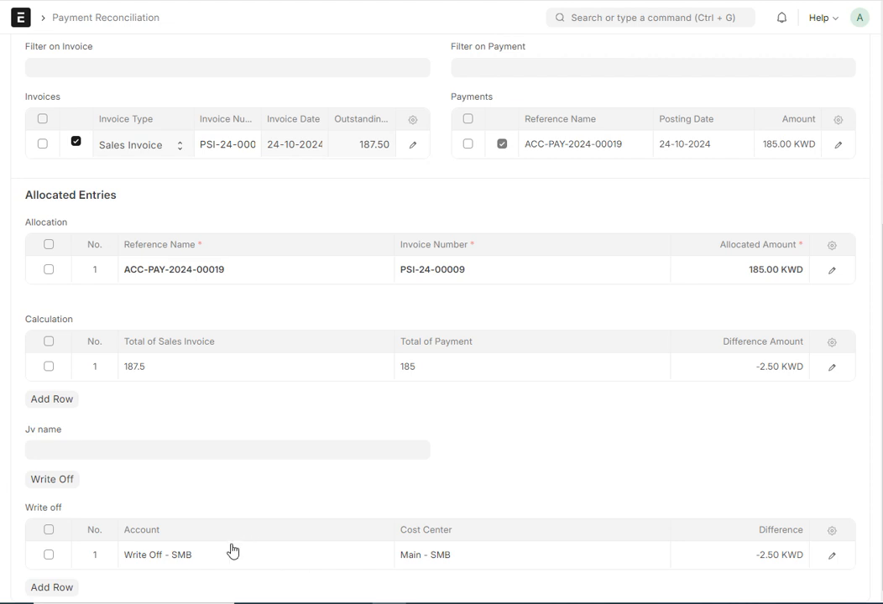
click(49, 484)
click(609, 130)
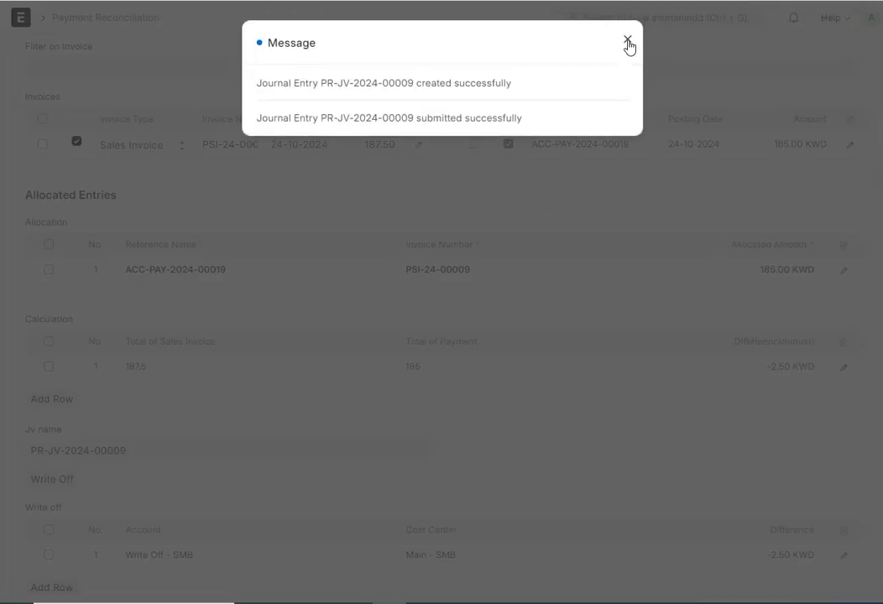
click(628, 42)
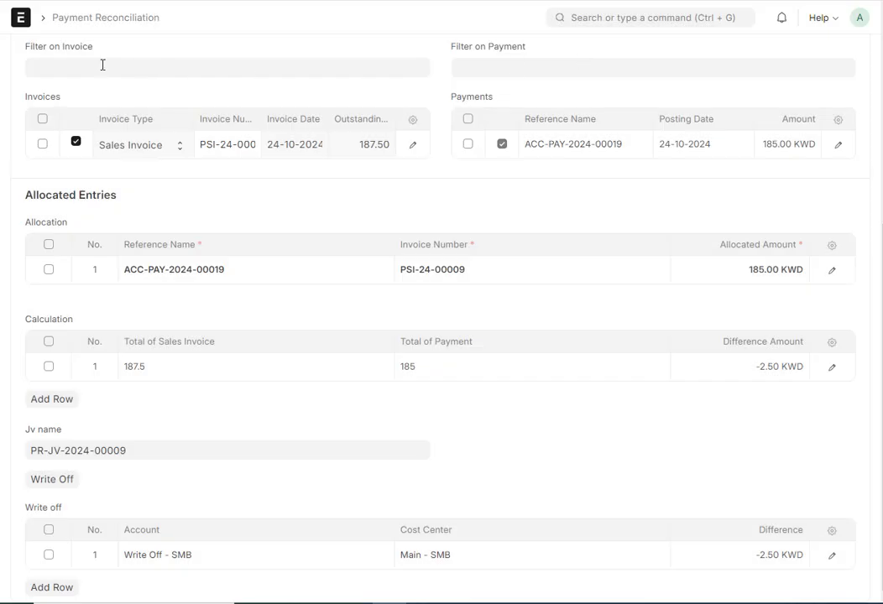
- Open the Home page in a new tab and open the newest Payment Reconciliation journal entry from the Journal Entry list
right_click(25, 29)
click(55, 37)
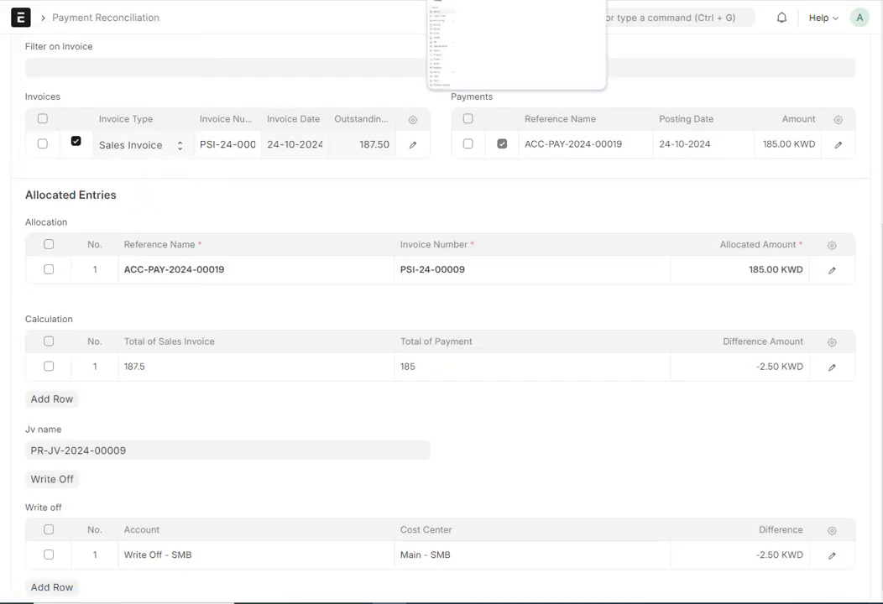
click(516, 1)
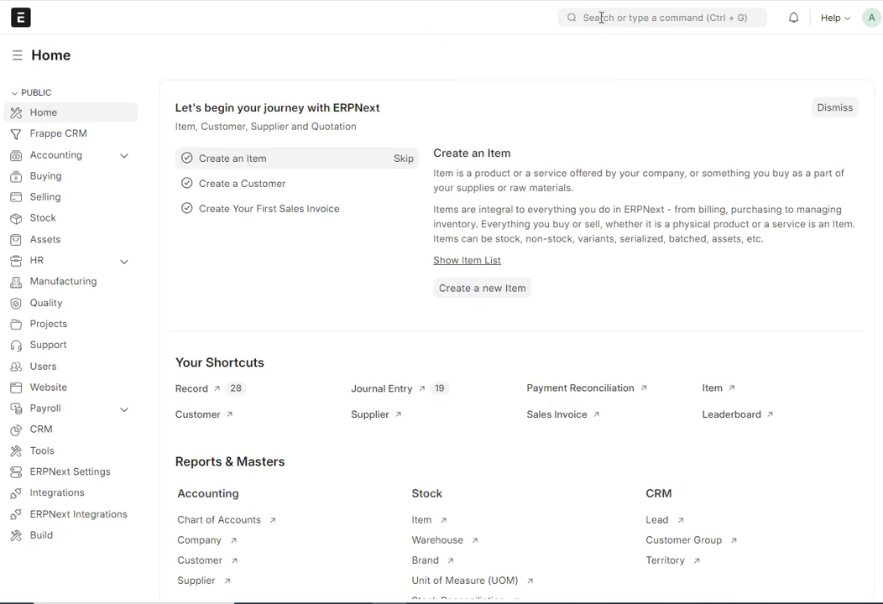
click(367, 391)
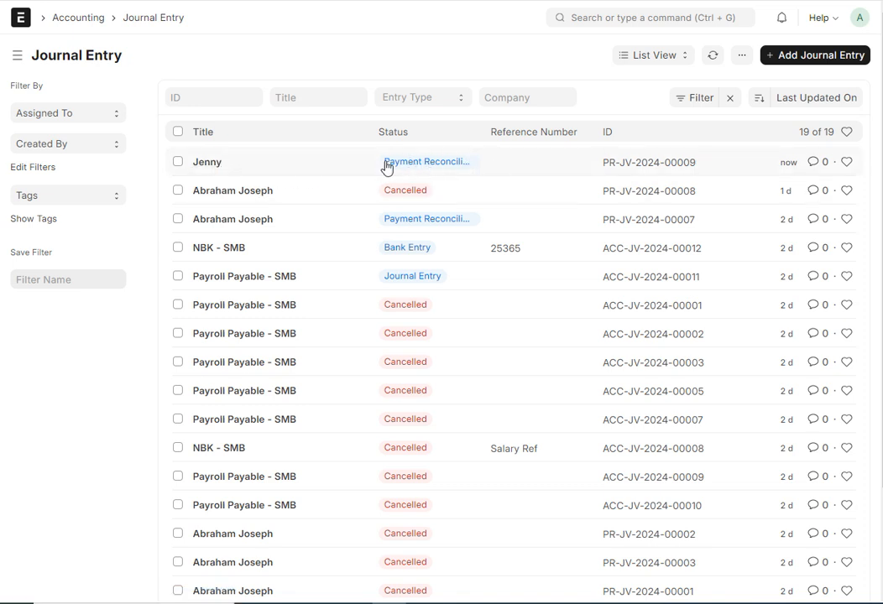
click(227, 164)
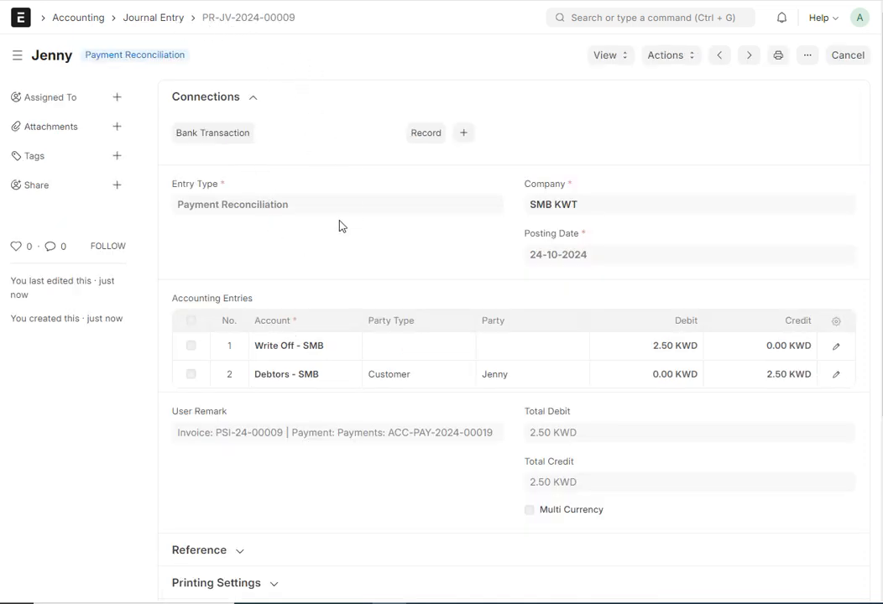
- Inspect the journal entry's Debtors - SMB row for its credit amount and invoice reference, and review the user remark
scroll(340, 226, down, 1)
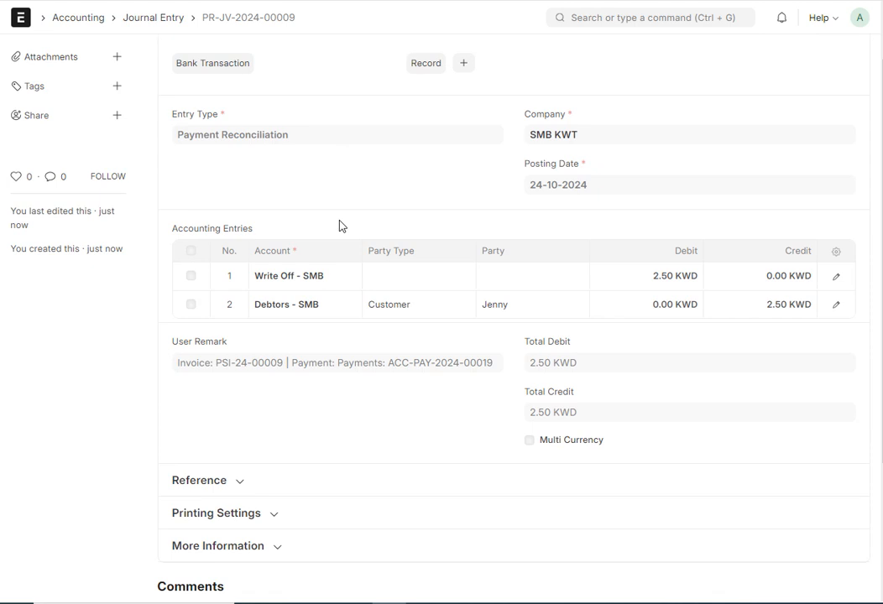
click(835, 307)
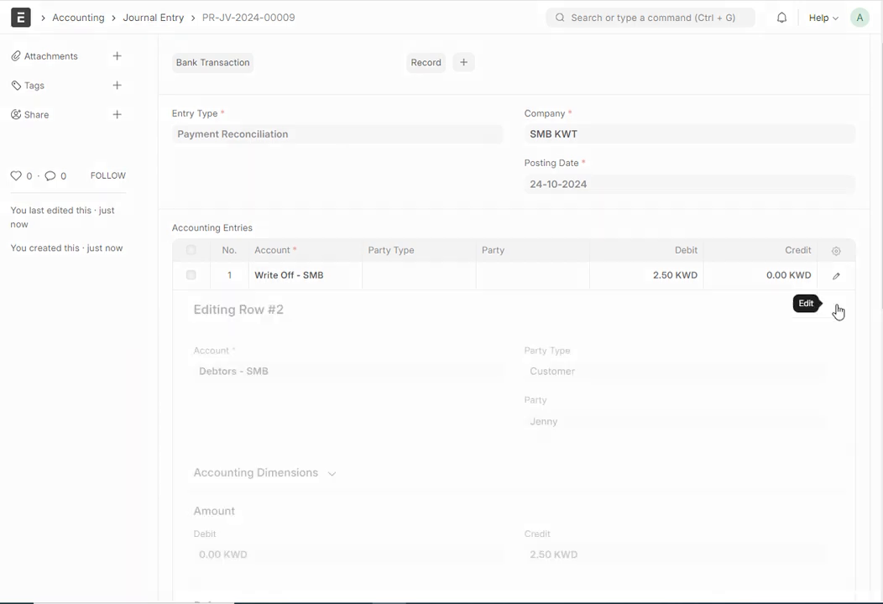
scroll(609, 265, down, 1)
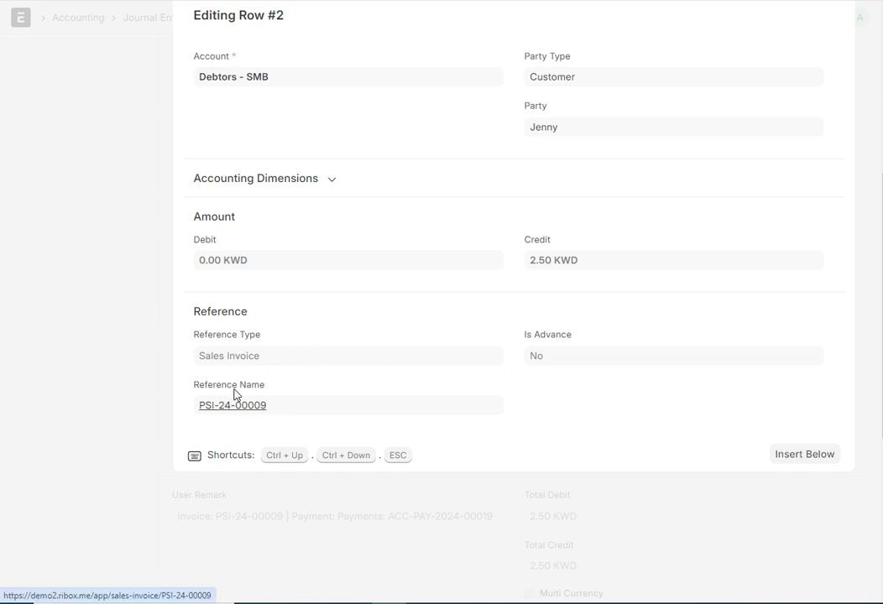
click(131, 305)
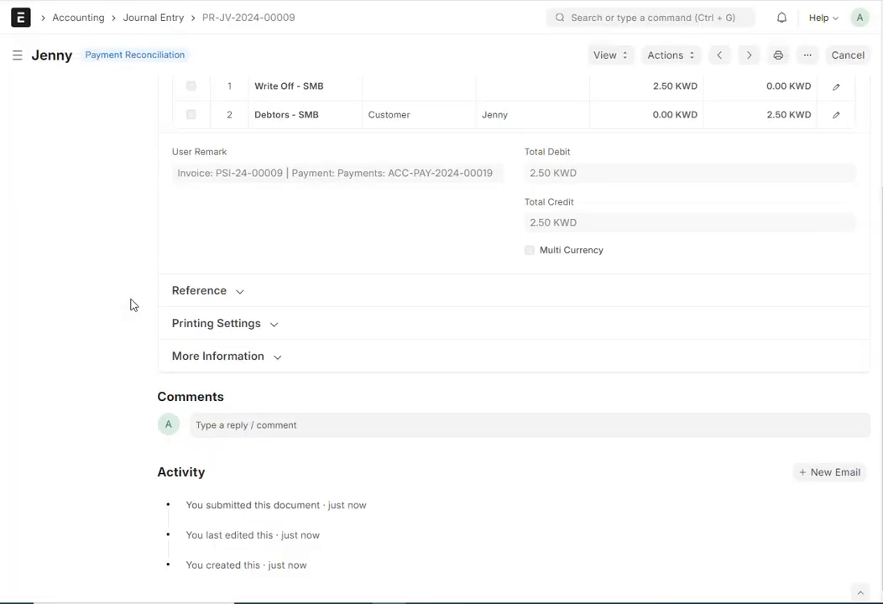
scroll(264, 356, up, 2)
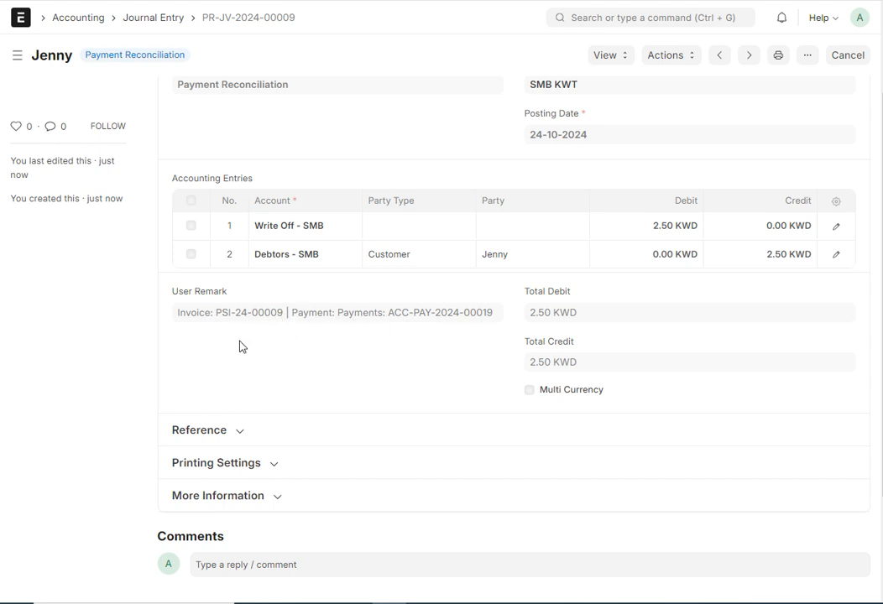
scroll(240, 347, up, 3)
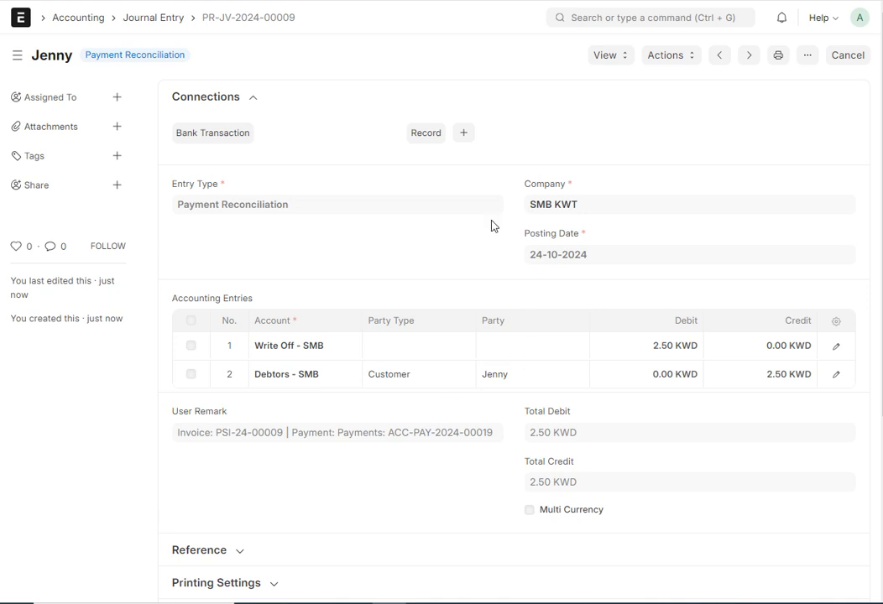
- Return to the Payment Reconciliation form, reconcile the allocated payment and invoice, and dismiss the message
click(411, 1)
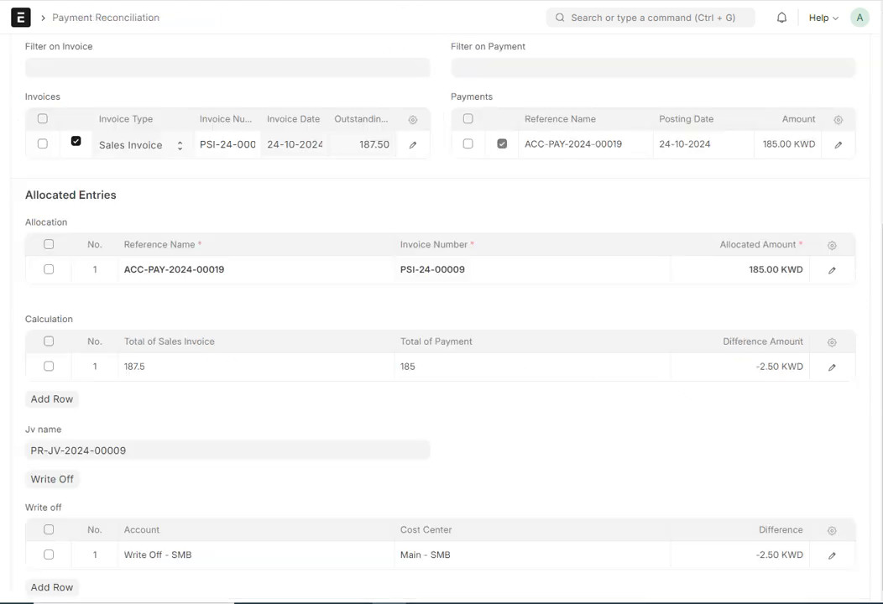
scroll(366, 328, up, 3)
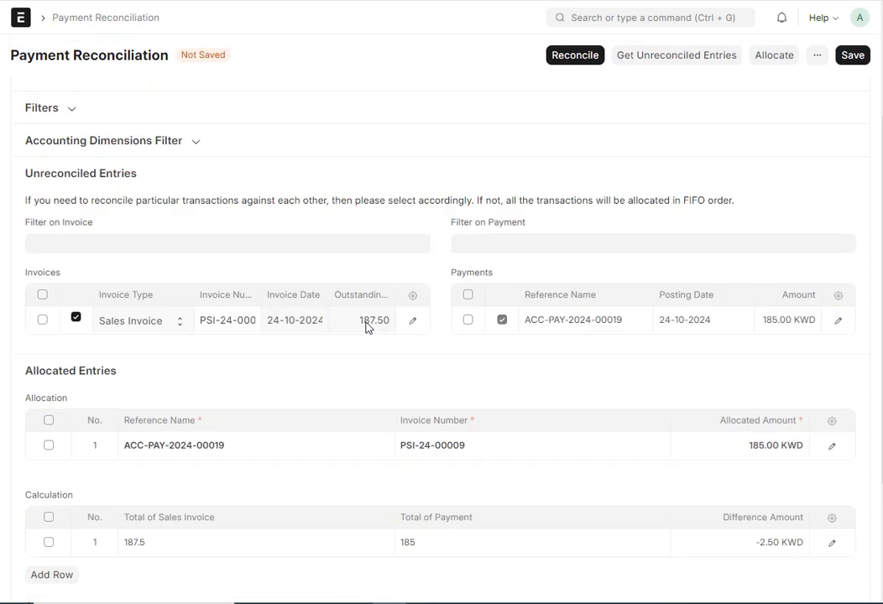
click(577, 57)
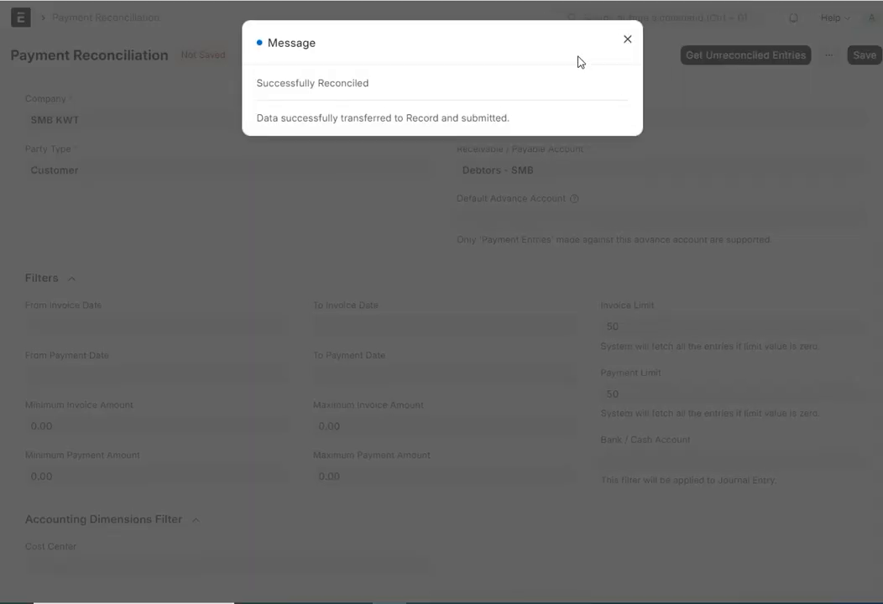
click(626, 40)
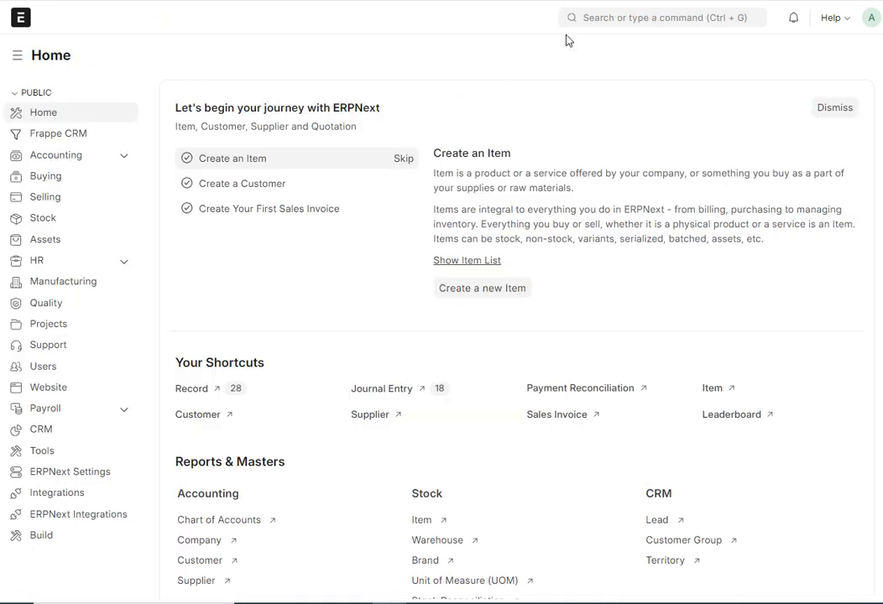
- Search for the Payment Entry list, open the newest payment entry, and check its payment references and allocated amount
click(590, 17)
text(p)
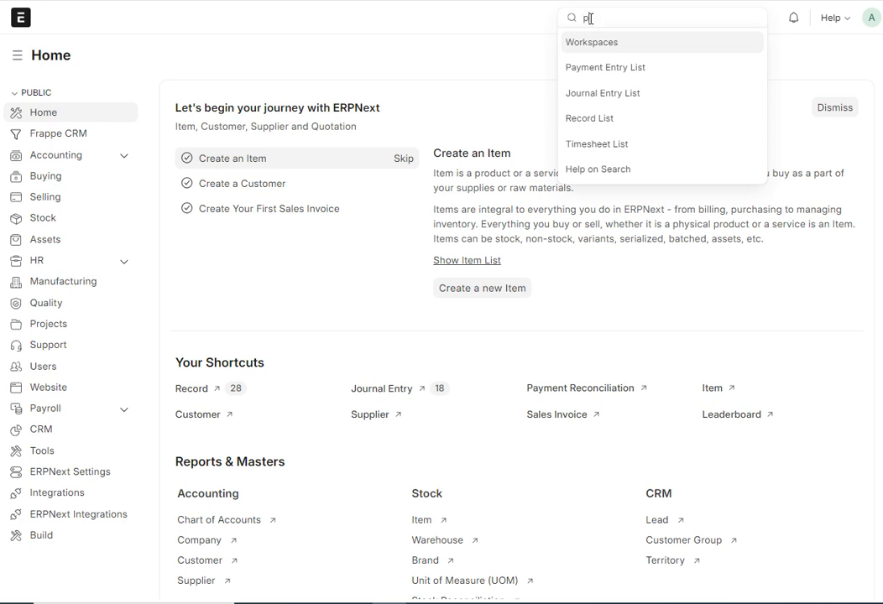
text(aymen)
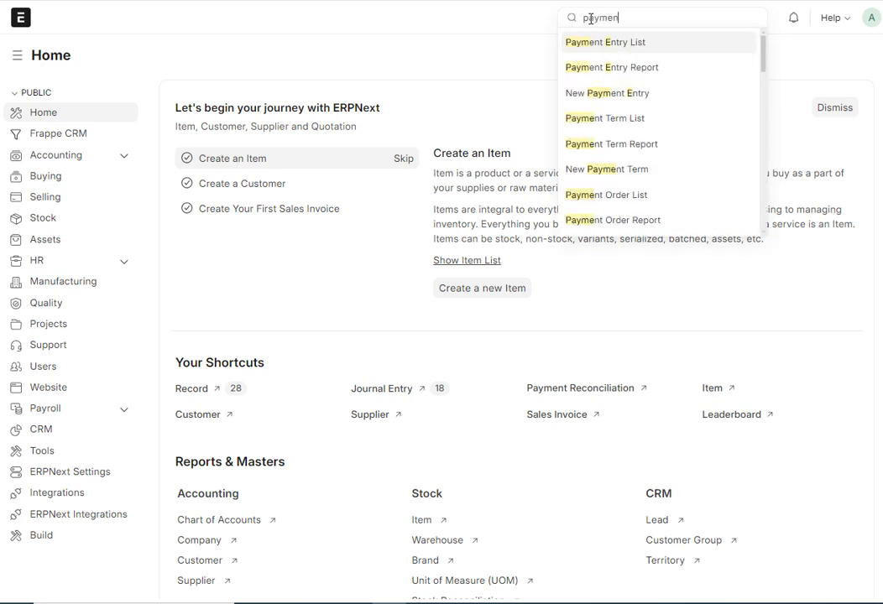
key(Down)
key(Up)
key(Return)
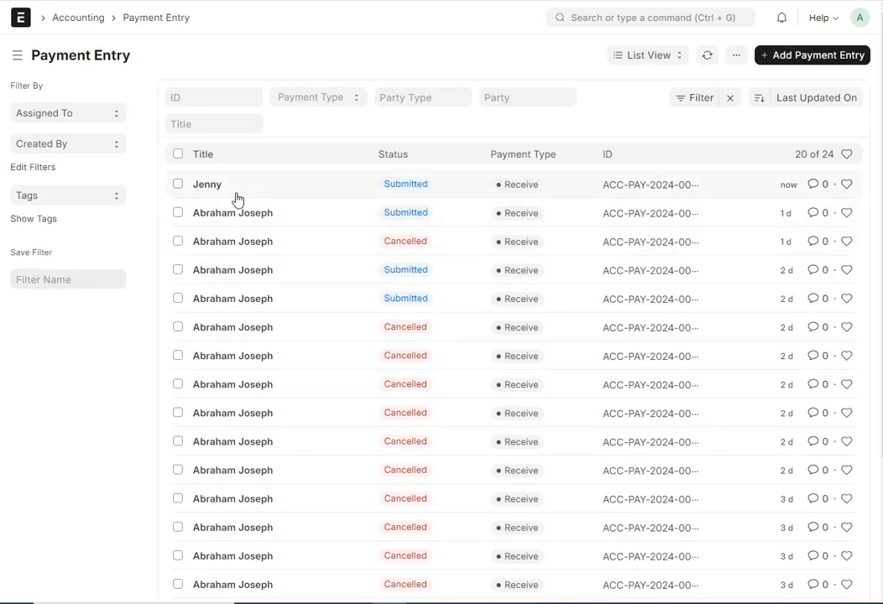
click(236, 197)
scroll(325, 260, down, 4)
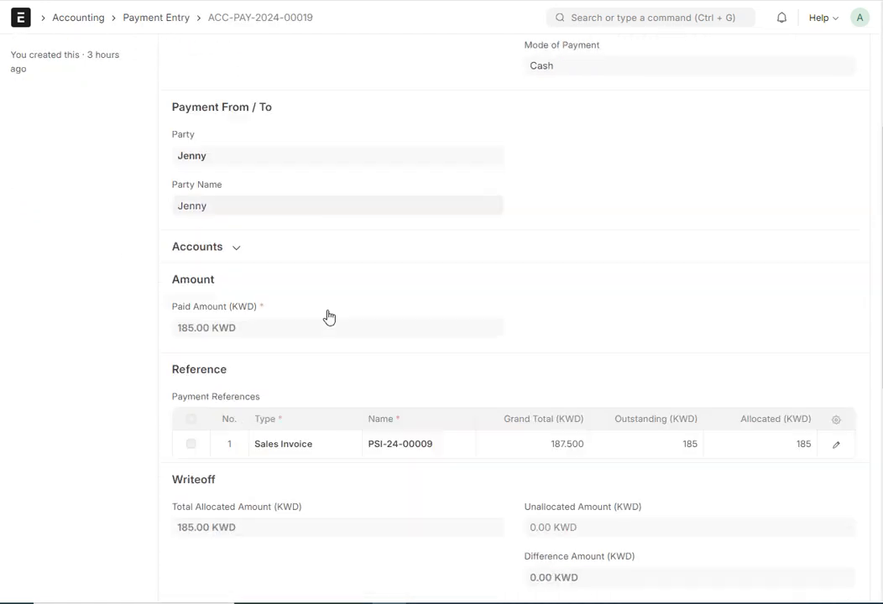
- Leave the payment entry, open the Record list from the Home page, and open the newest reconciliation record
scroll(327, 315, down, 1)
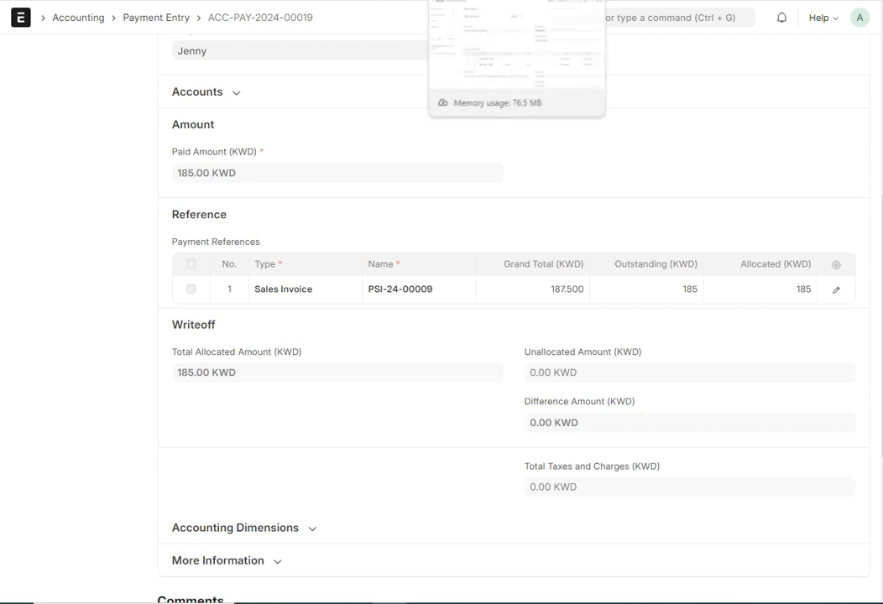
click(401, 0)
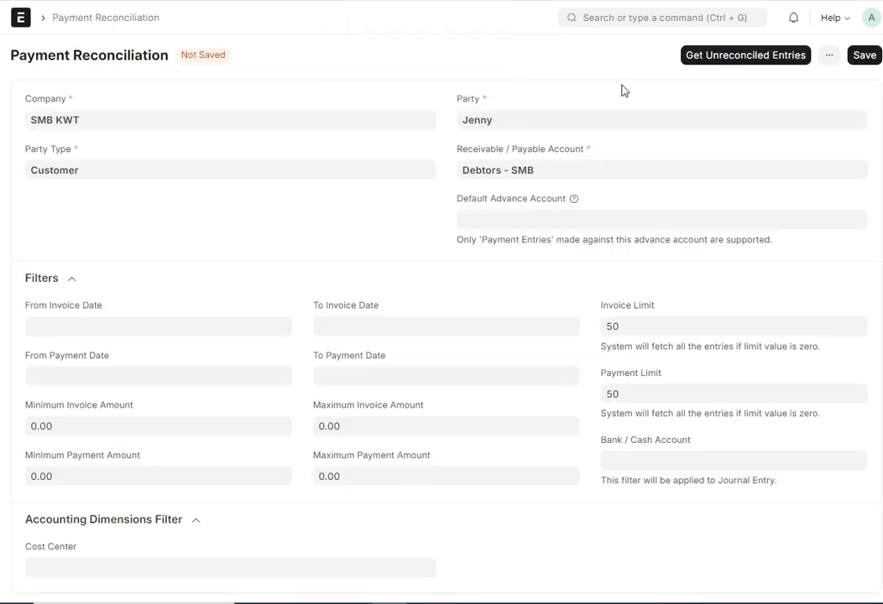
click(21, 17)
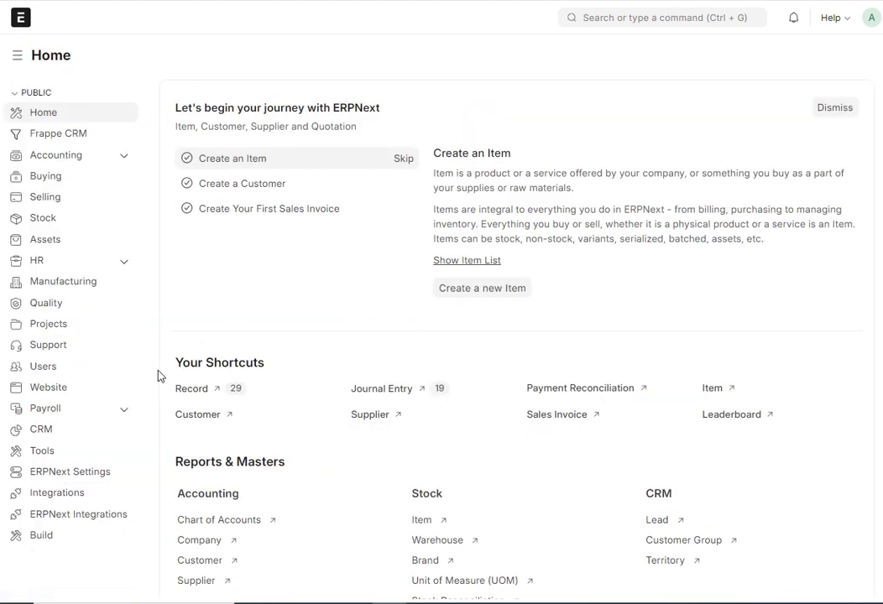
click(190, 396)
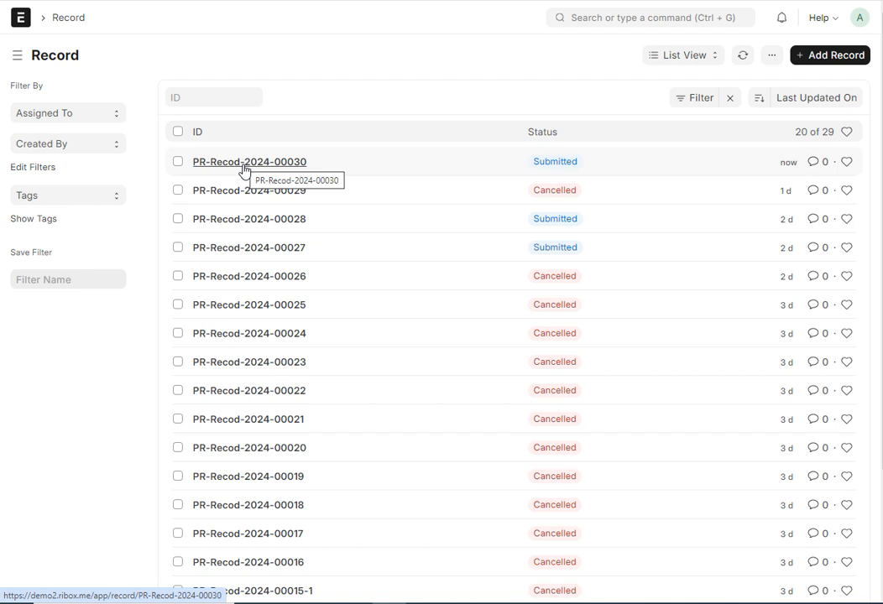
click(244, 170)
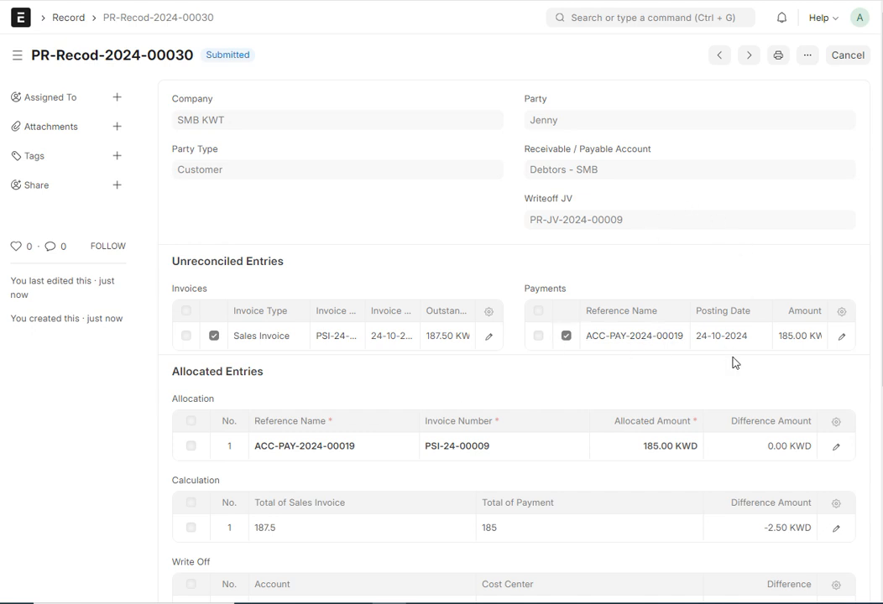
- Review the record's invoice, payment, allocation, calculation and write-off tables
scroll(733, 363, down, 3)
scroll(732, 363, up, 1)
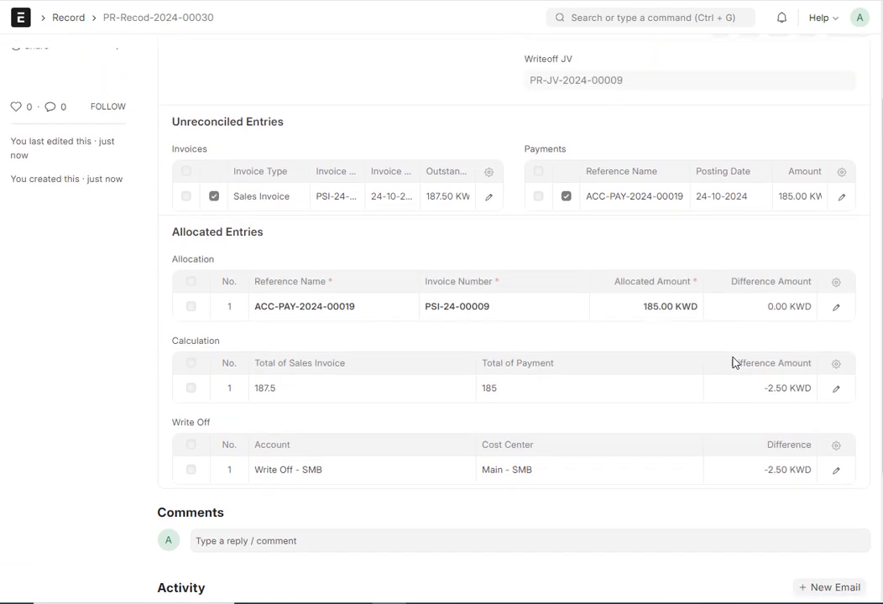
scroll(733, 362, up, 2)
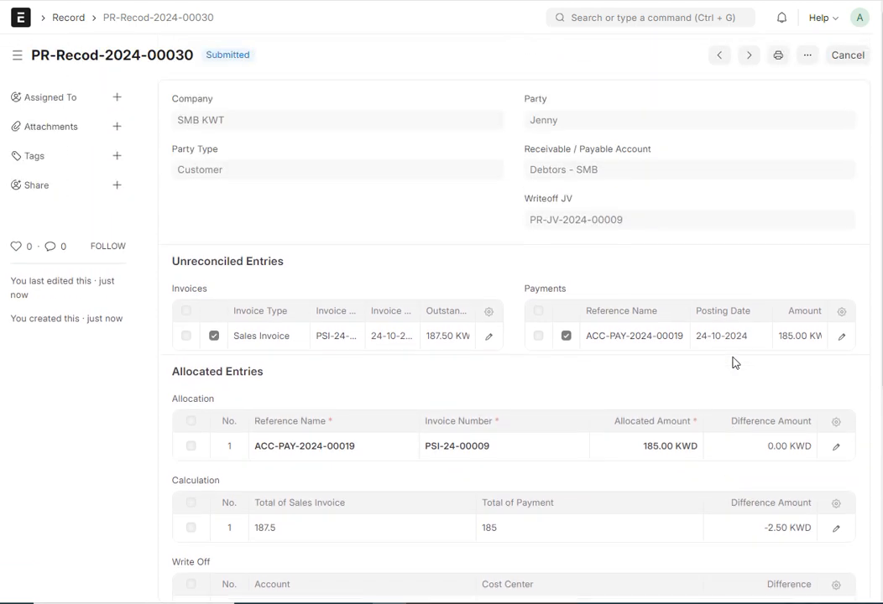
scroll(733, 363, down, 2)
scroll(733, 363, up, 2)
scroll(663, 308, down, 4)
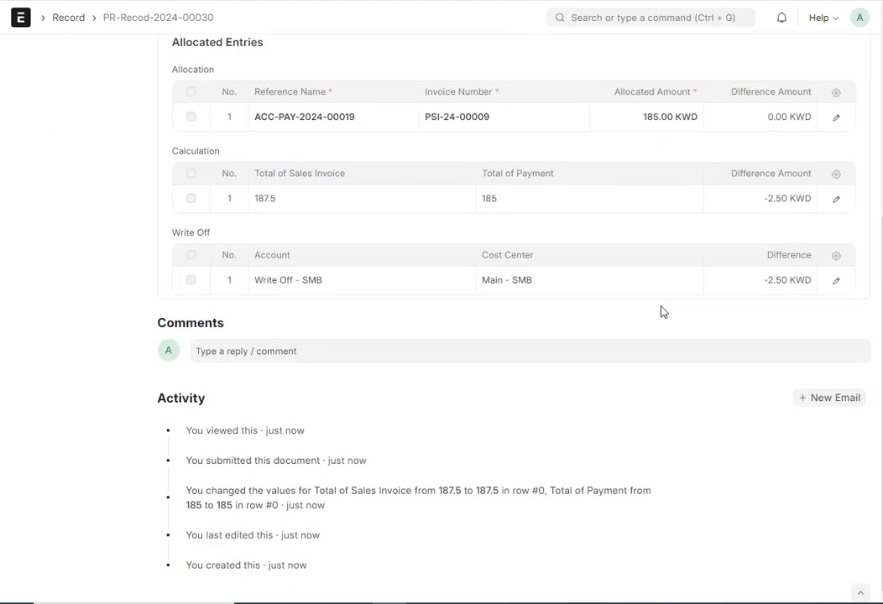
scroll(663, 312, up, 4)
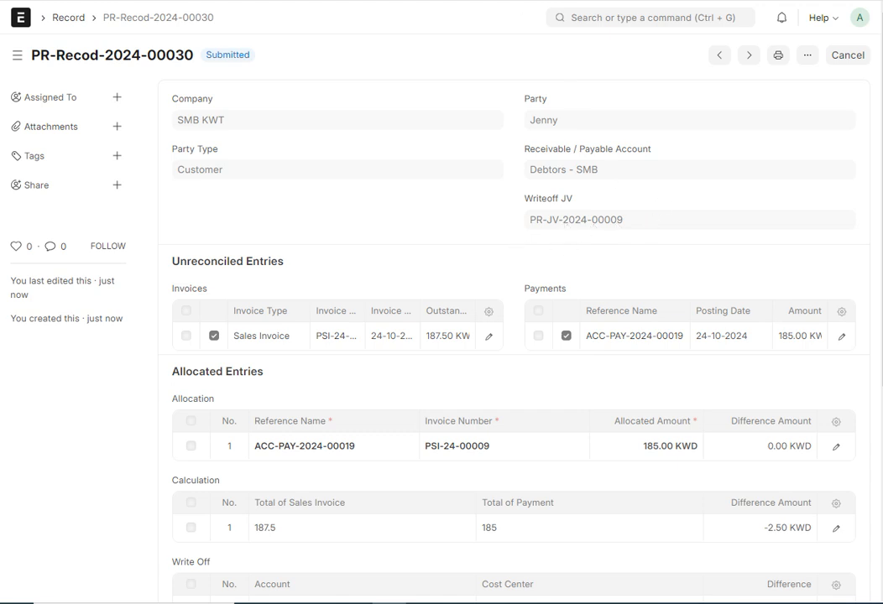
- Open the journal entry referenced as the record's Writeoff JV and reload it to refresh its connections
click(579, 220)
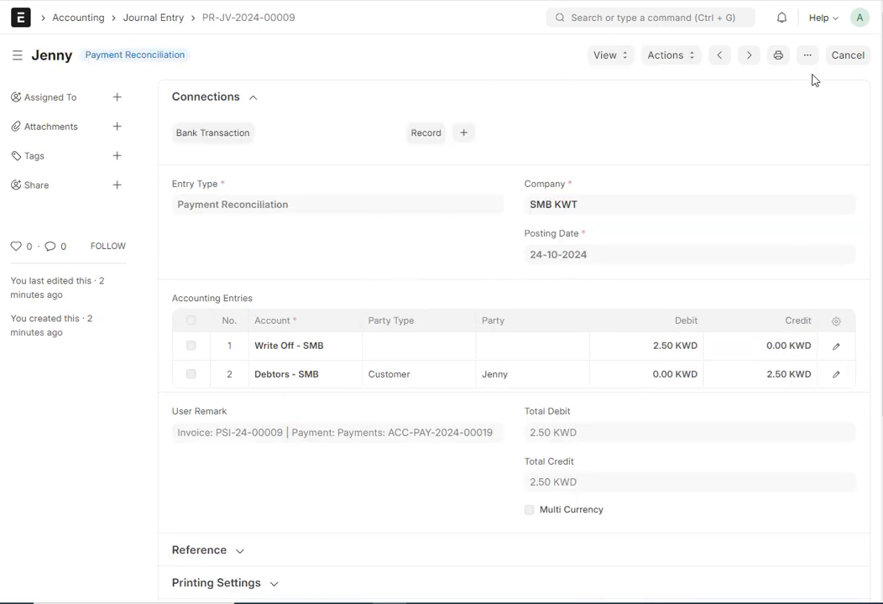
click(857, 20)
click(785, 104)
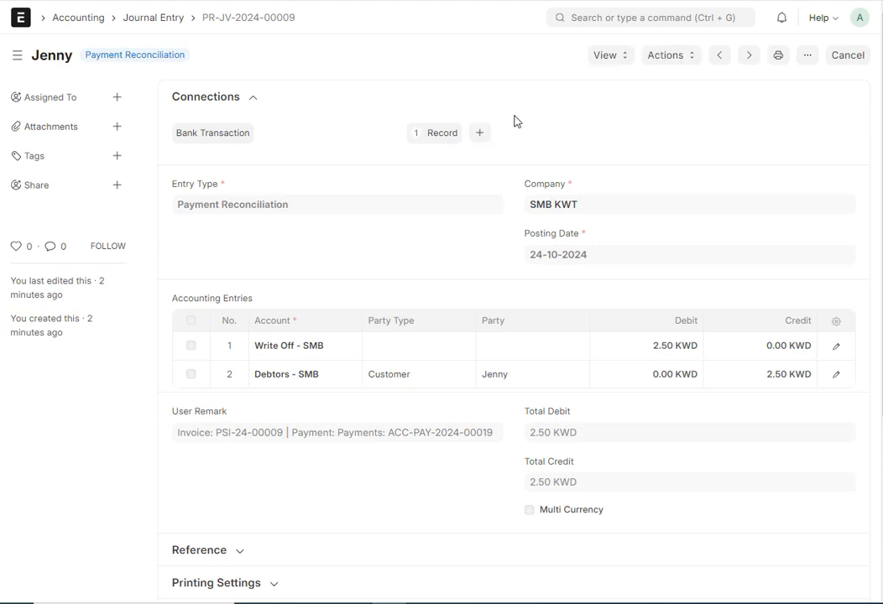
- Open the Record connected to the journal entry, check its allocation and write-off details, and return to the journal entry
click(444, 137)
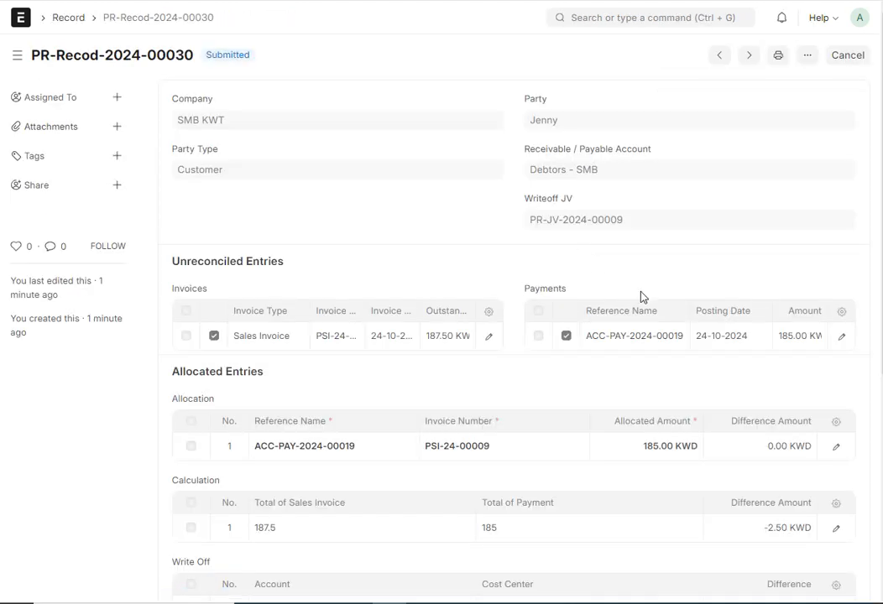
scroll(516, 341, down, 4)
scroll(516, 341, up, 4)
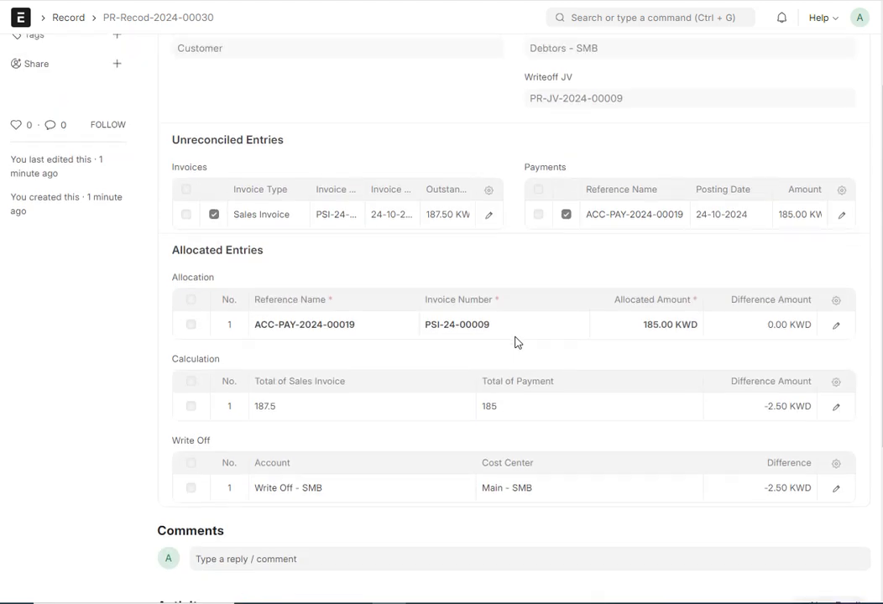
key(alt+Left)
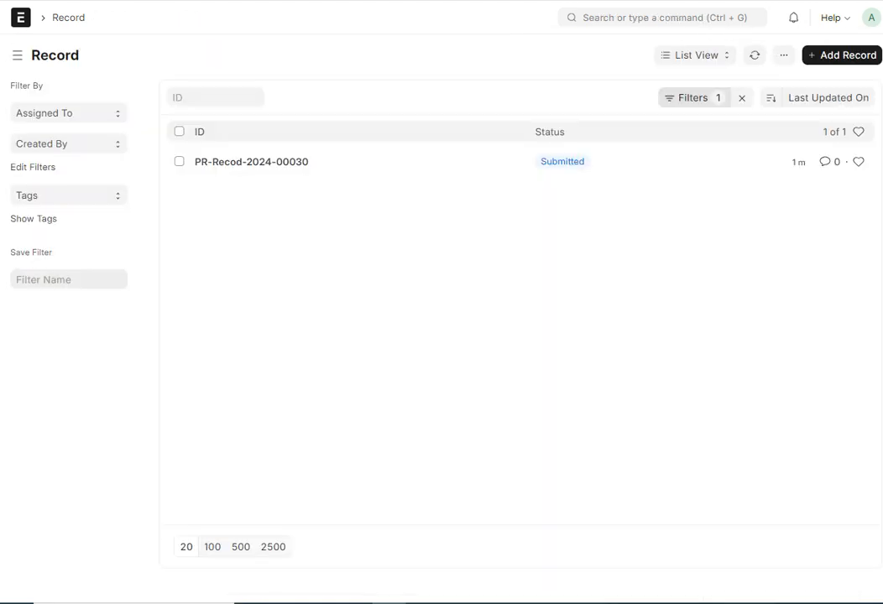
key(alt+Left)
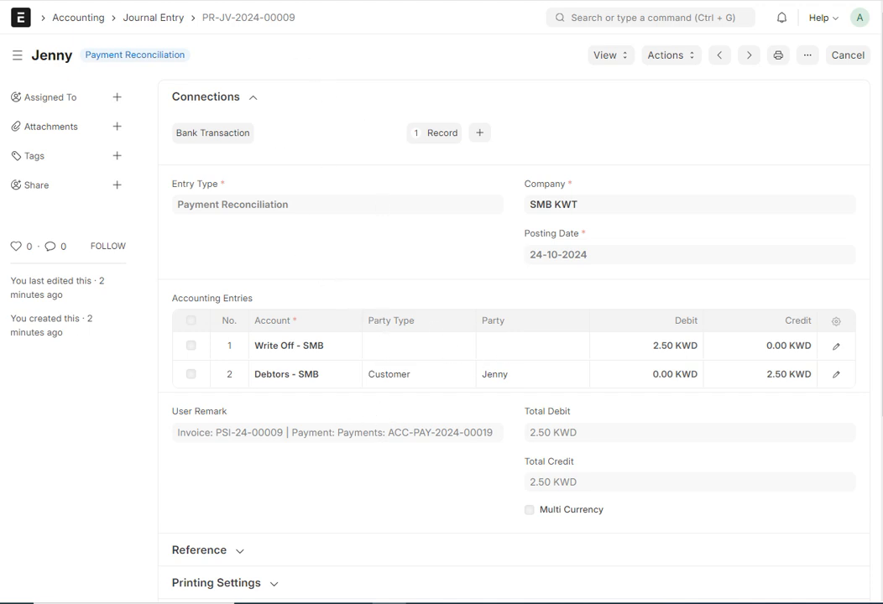
- Permanently cancel the submitted reconciliation record and dismiss the message
click(369, 1)
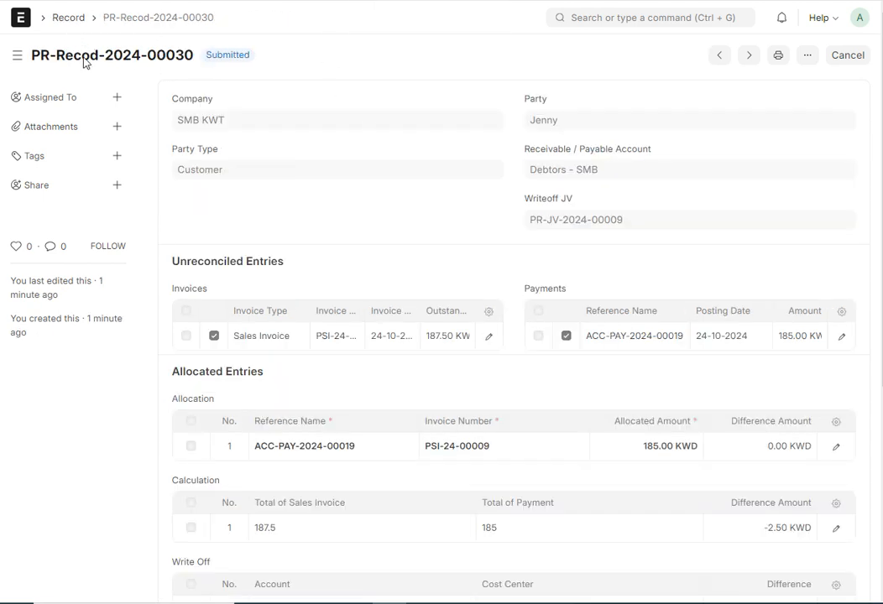
click(845, 60)
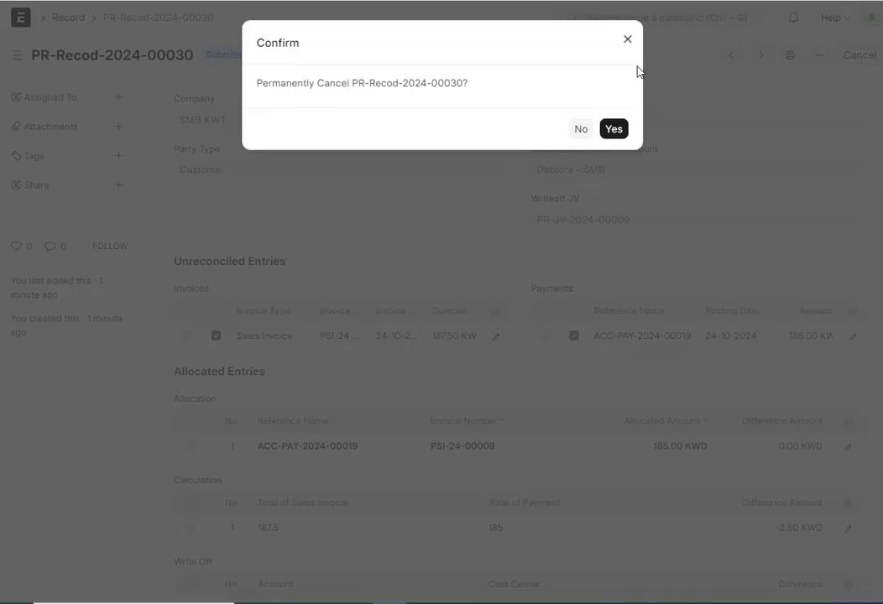
click(614, 130)
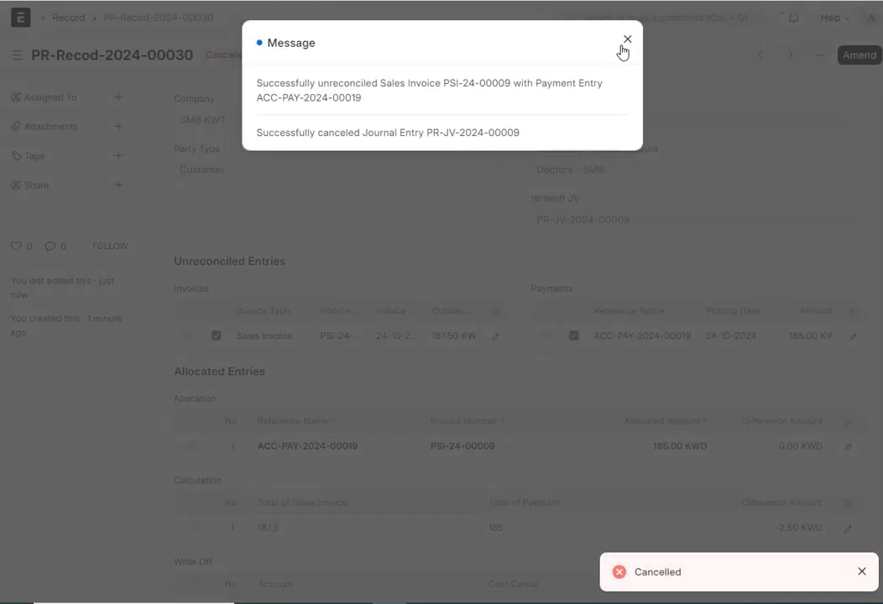
click(627, 43)
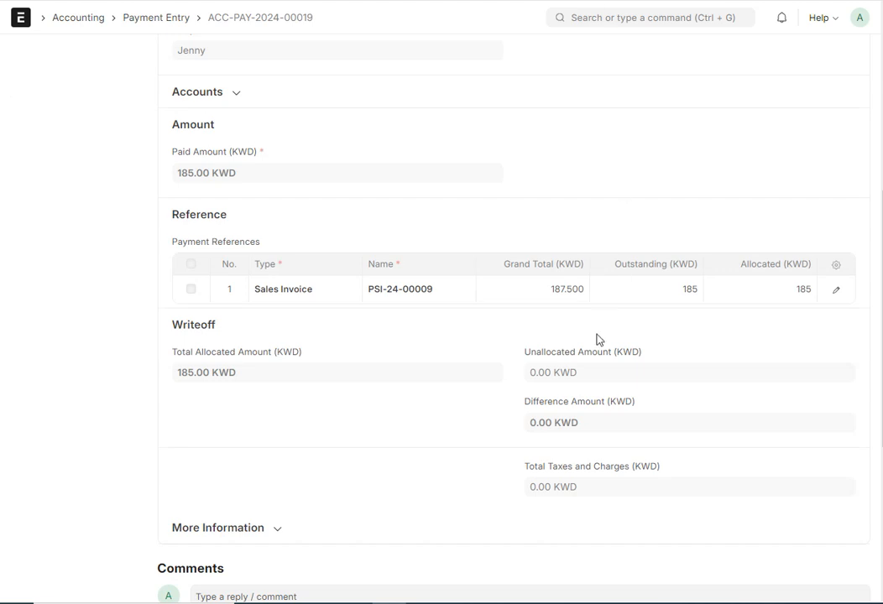
- Open the newest payment entry from the Payment Entry list, check its allocated and unallocated amounts, and return to the list
scroll(598, 339, up, 5)
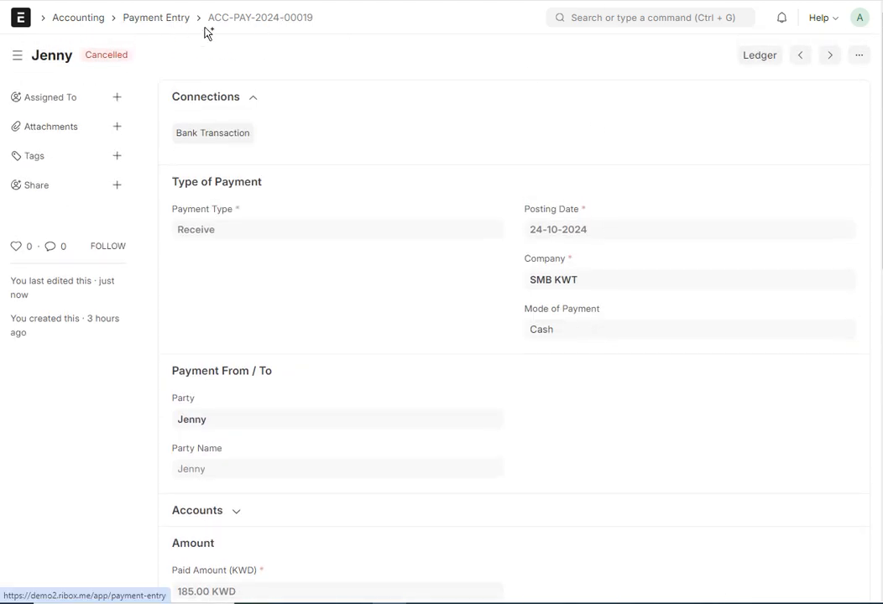
click(162, 23)
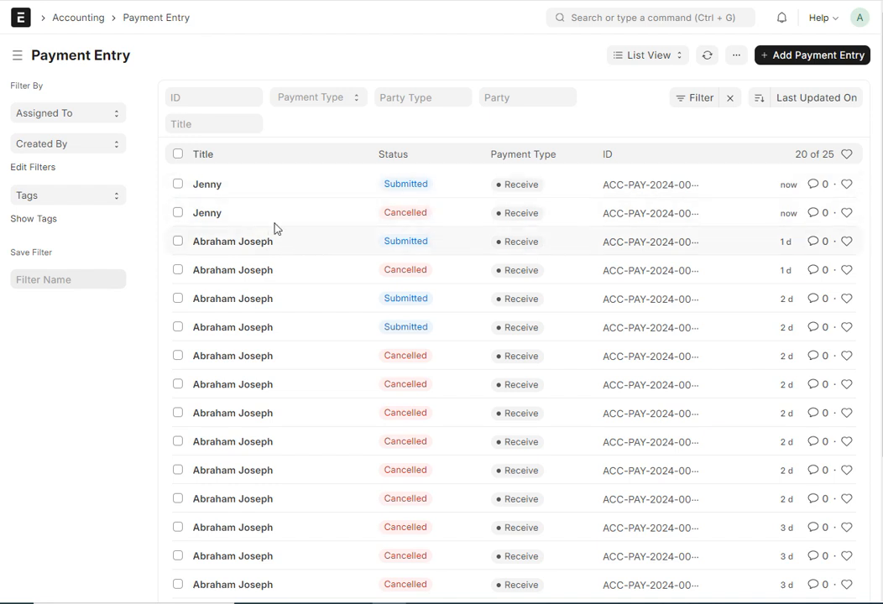
click(238, 182)
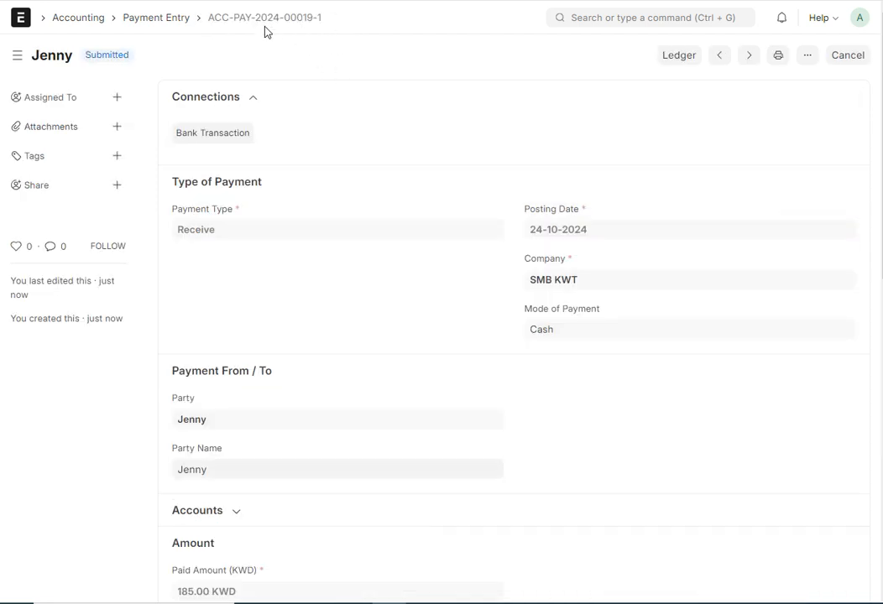
scroll(389, 272, down, 5)
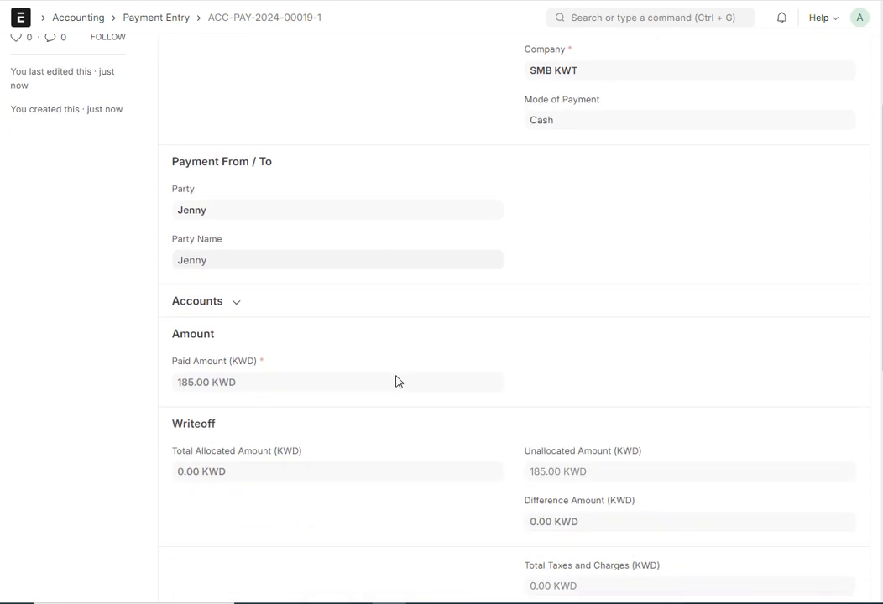
scroll(395, 382, down, 5)
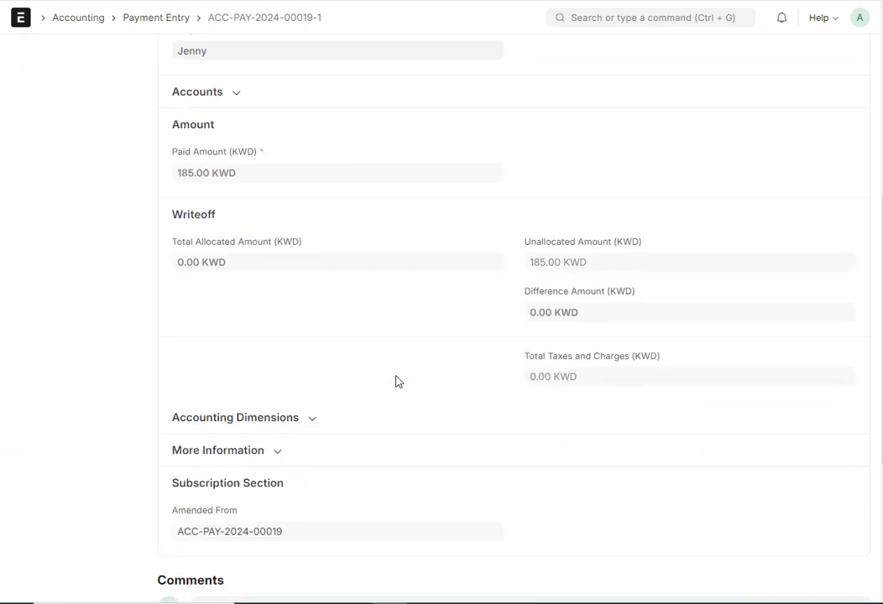
scroll(395, 381, up, 6)
click(187, 20)
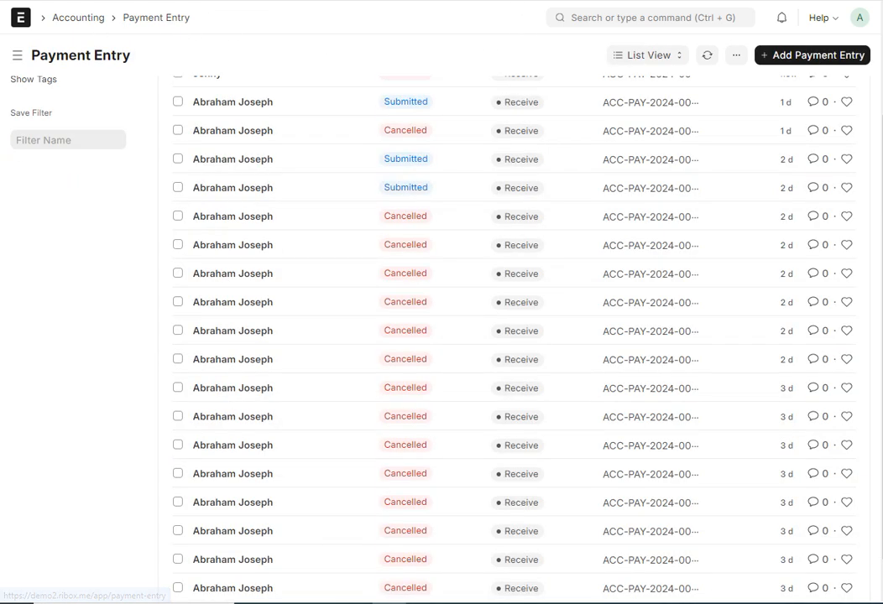
- Check the status of the write-off journal entry and of the related sales invoice
key(ctrl+Tab)
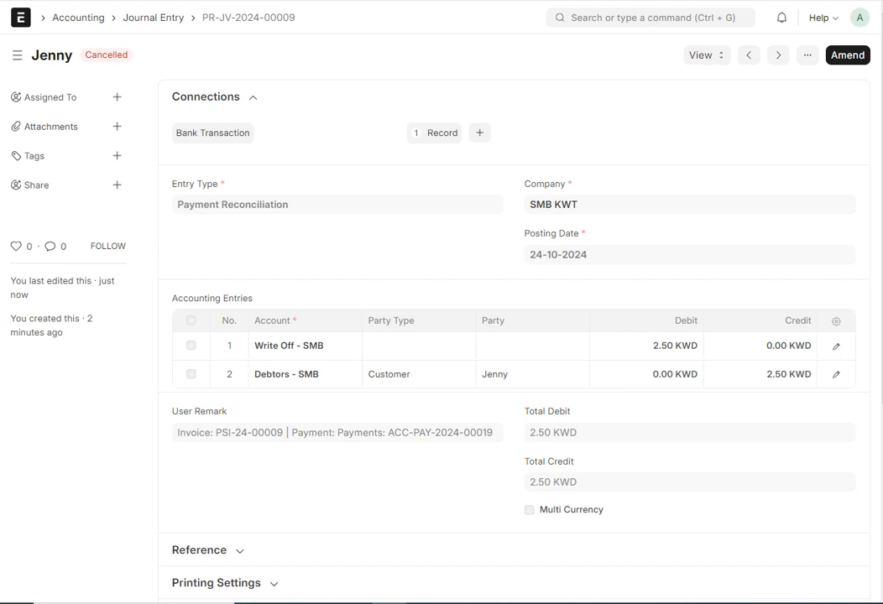
key(ctrl+Tab)
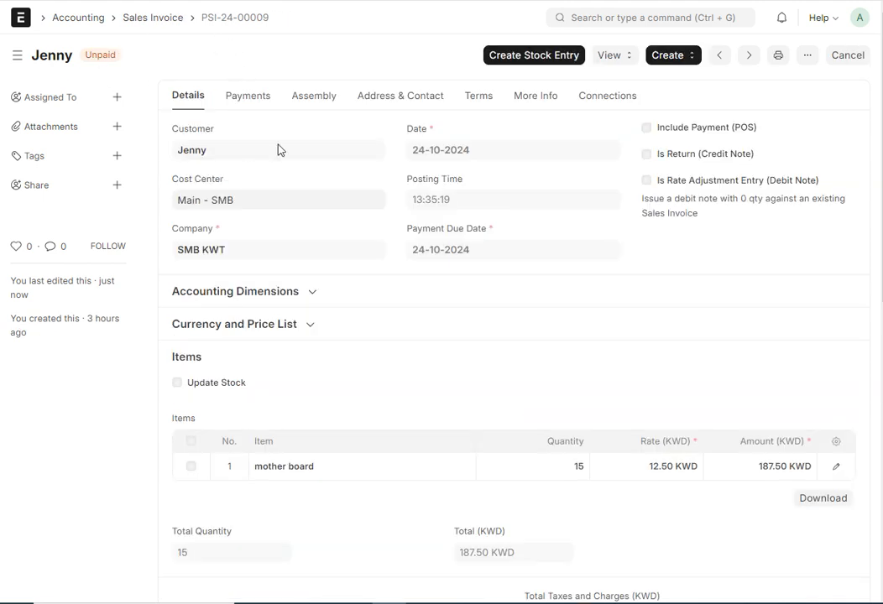